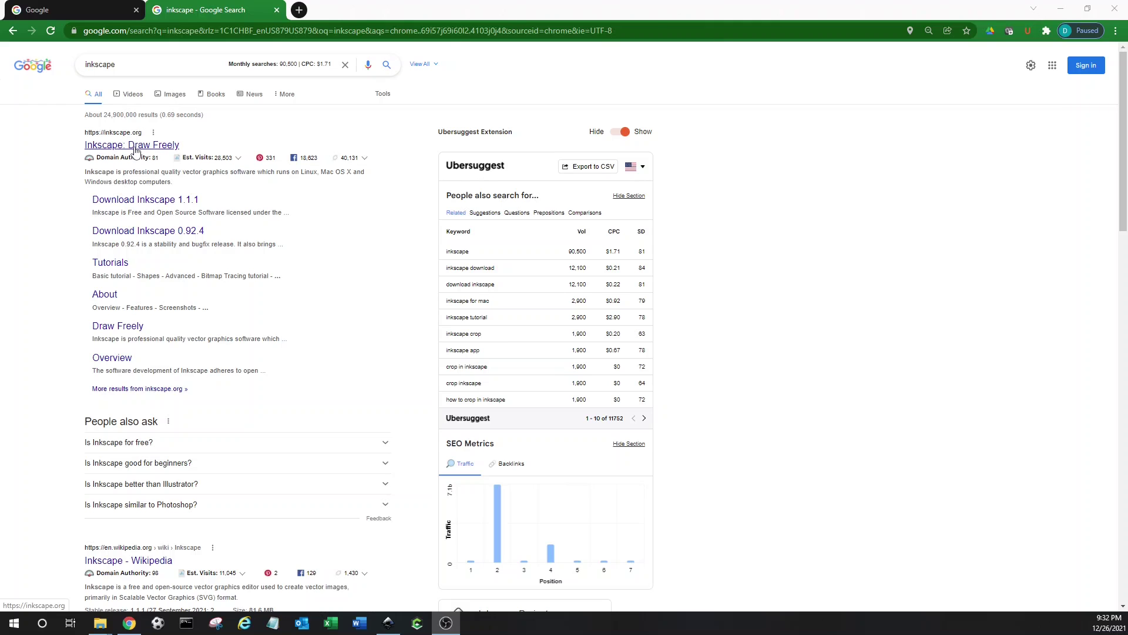
# Request the 64-bit Windows .exe installer of Inkscape 1.1.1 from the Inkscape website, dismiss the download prompt and close the page
pyautogui.click(135, 148)
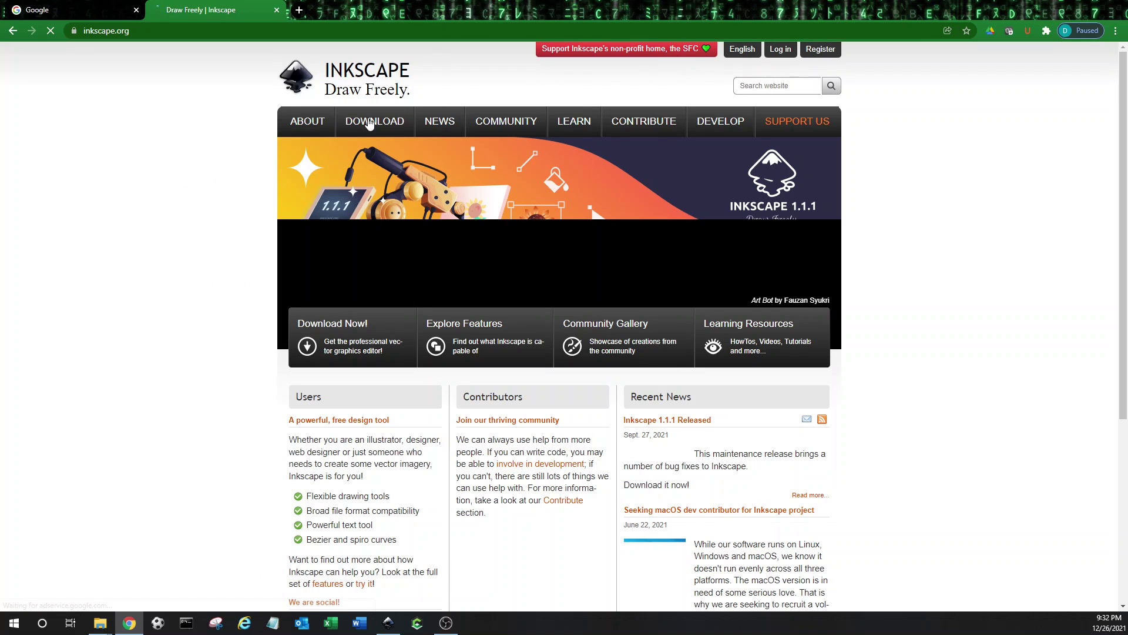
pyautogui.moveTo(369, 124)
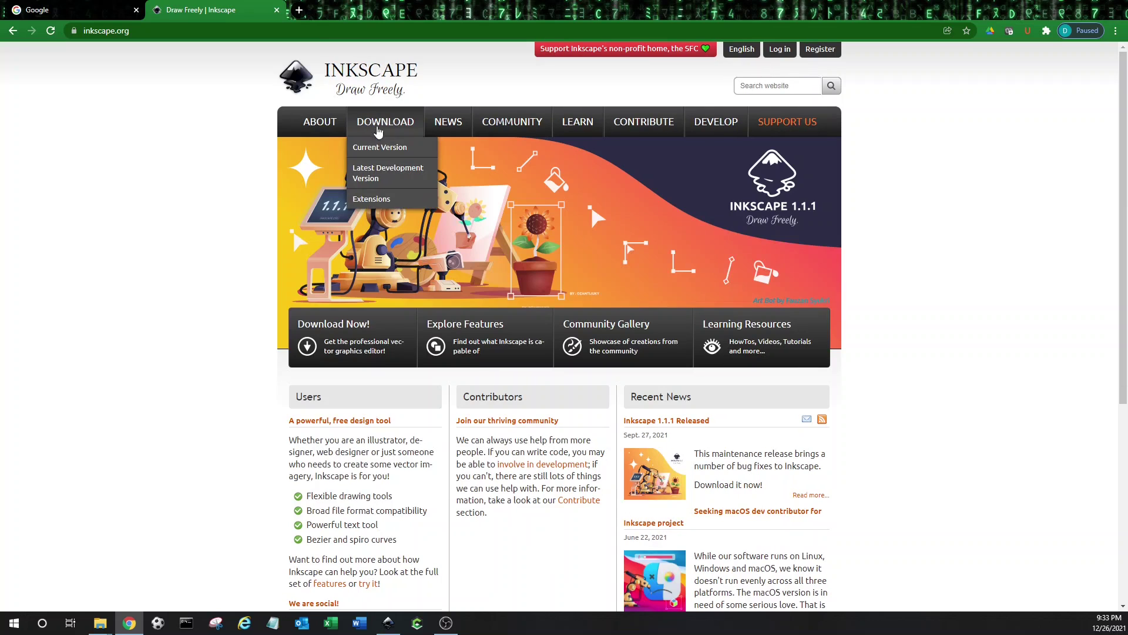
pyautogui.click(387, 148)
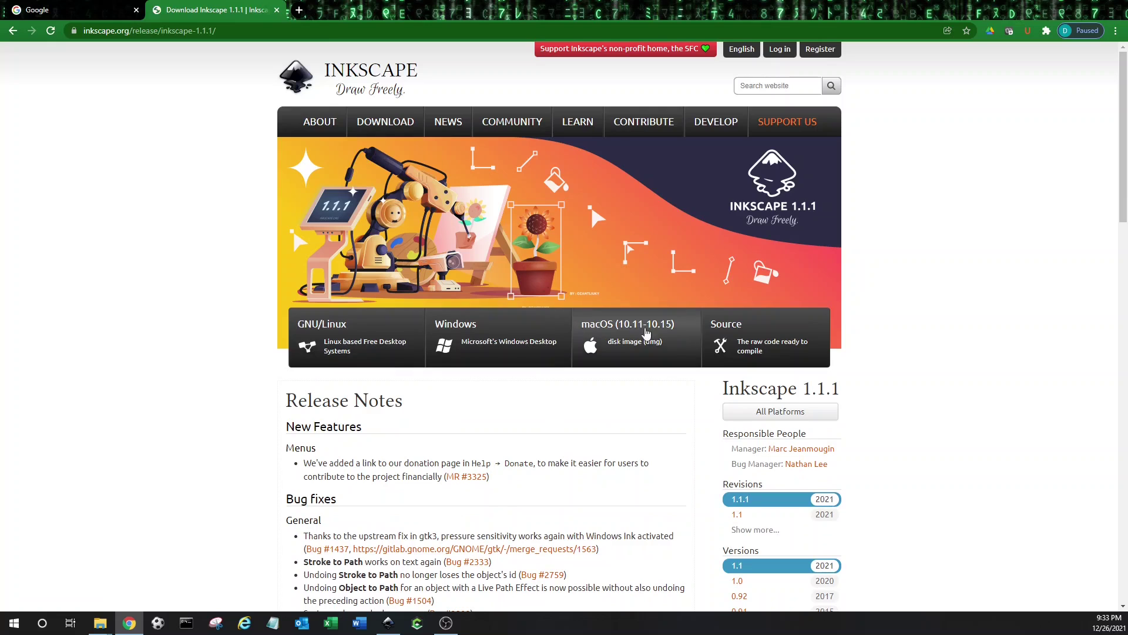
pyautogui.click(497, 334)
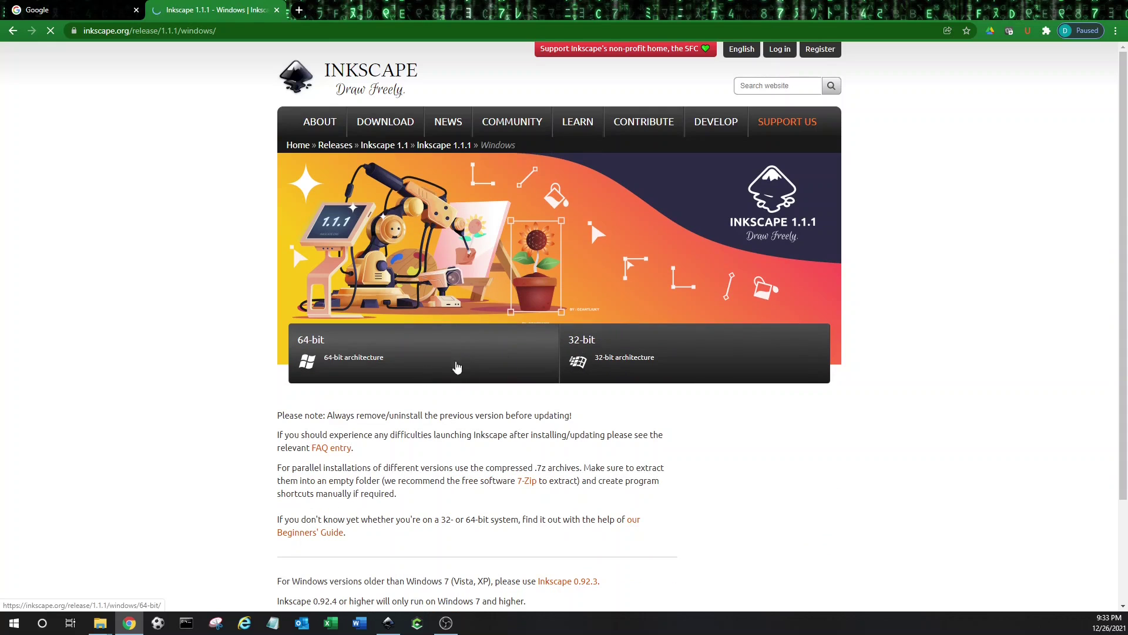
pyautogui.click(437, 351)
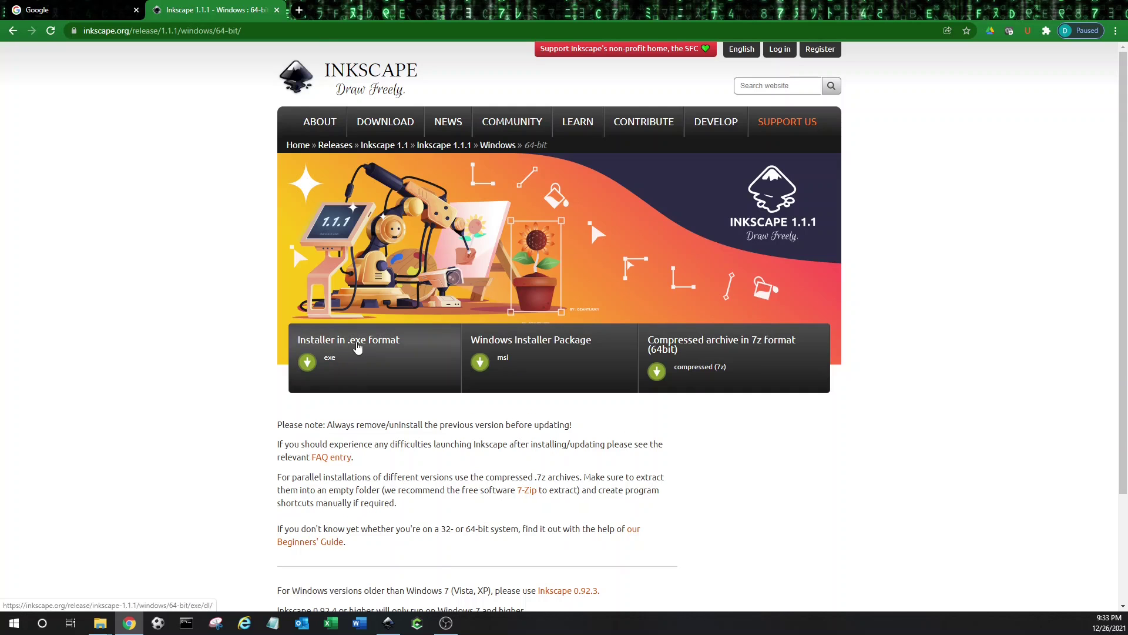
pyautogui.click(354, 347)
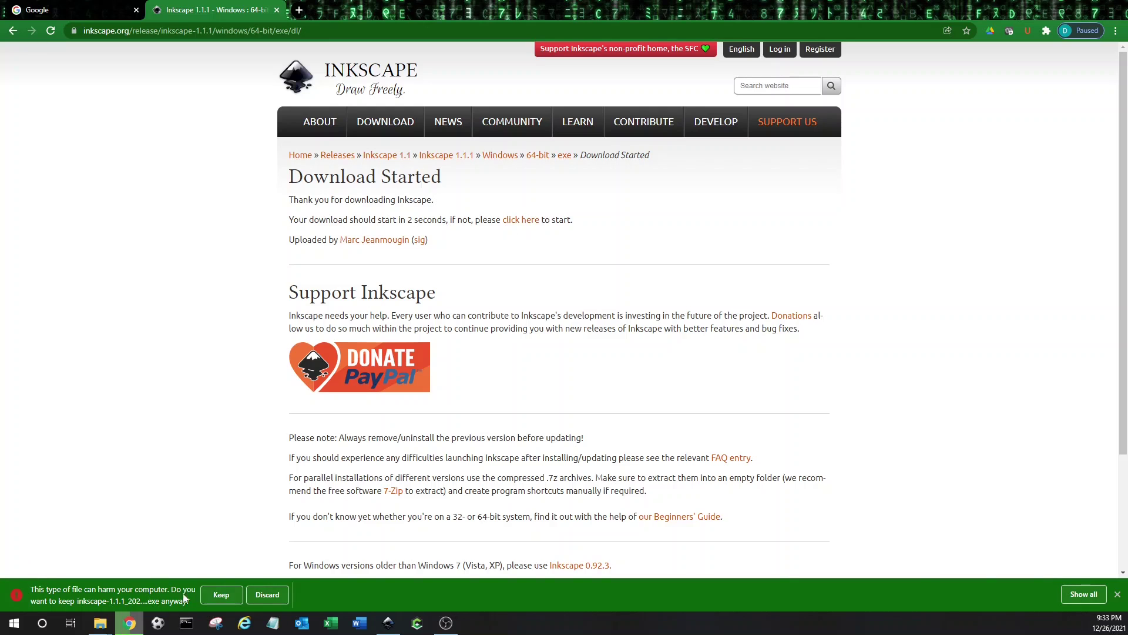
pyautogui.click(1118, 597)
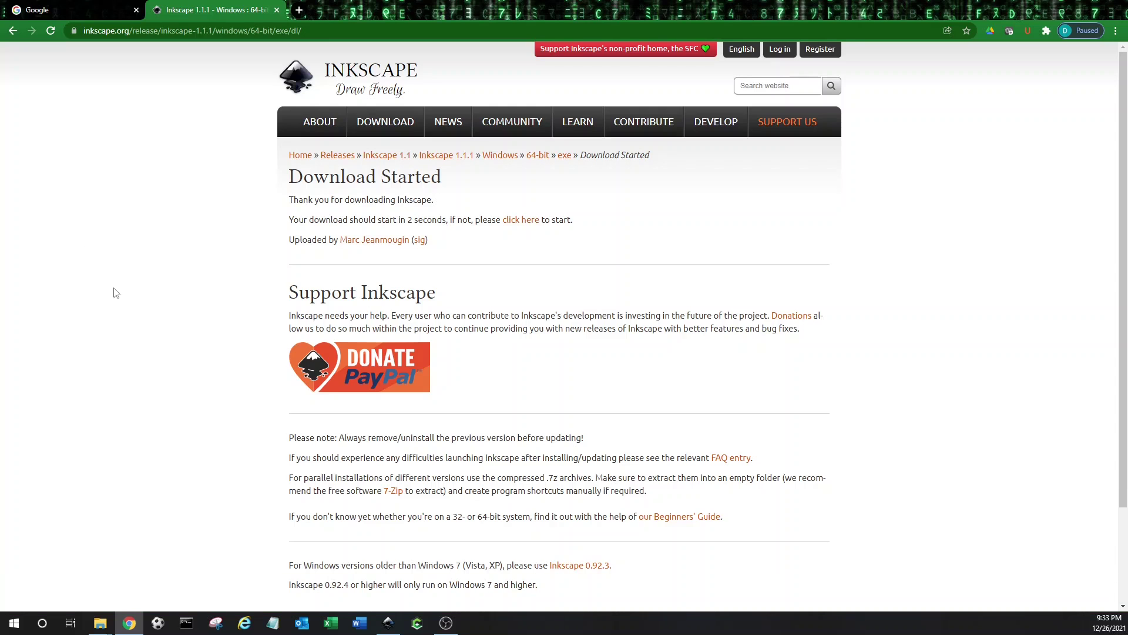
pyautogui.click(276, 10)
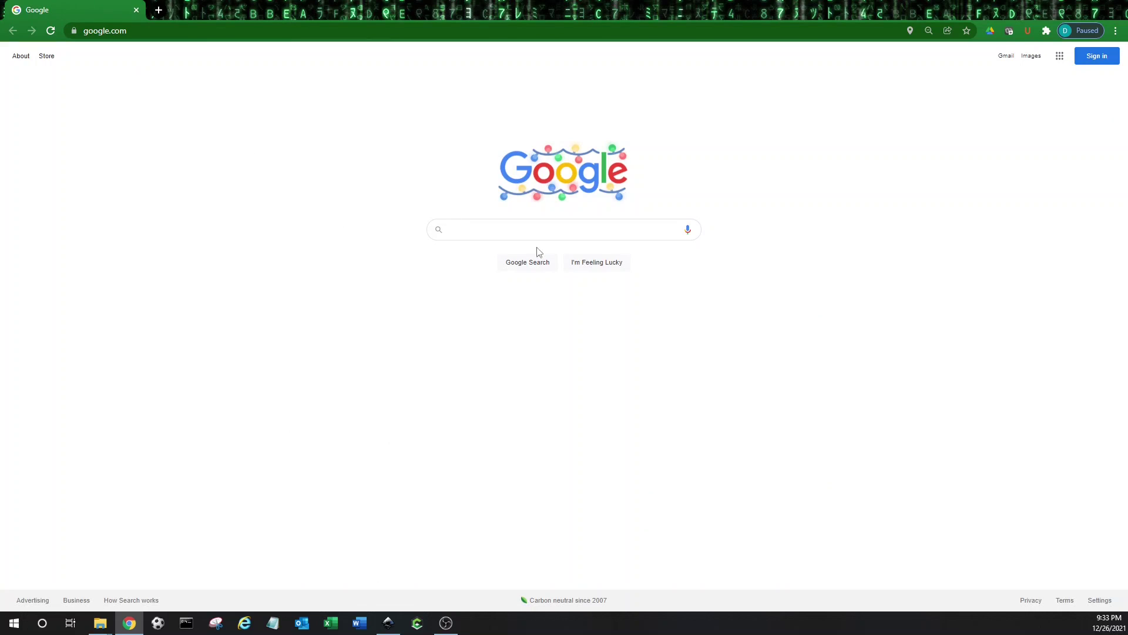
# Search Google Images for "wv state outline" and preview the bold West Virginia map outline from SunCatcherStudio
pyautogui.click(531, 228)
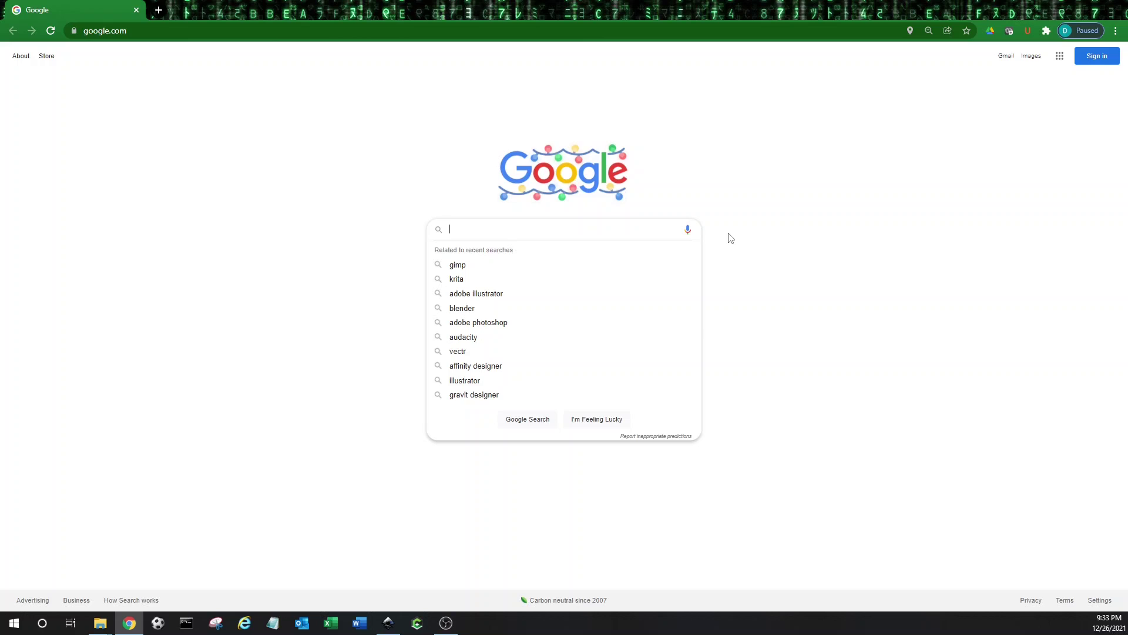
pyautogui.write('wv')
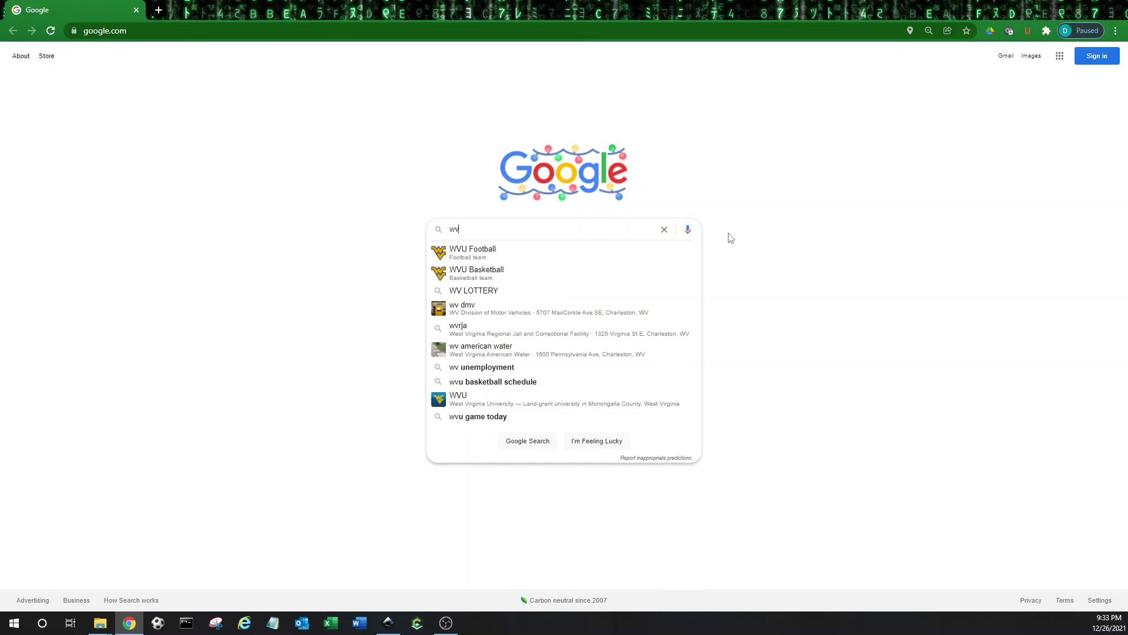
pyautogui.write(' state outline')
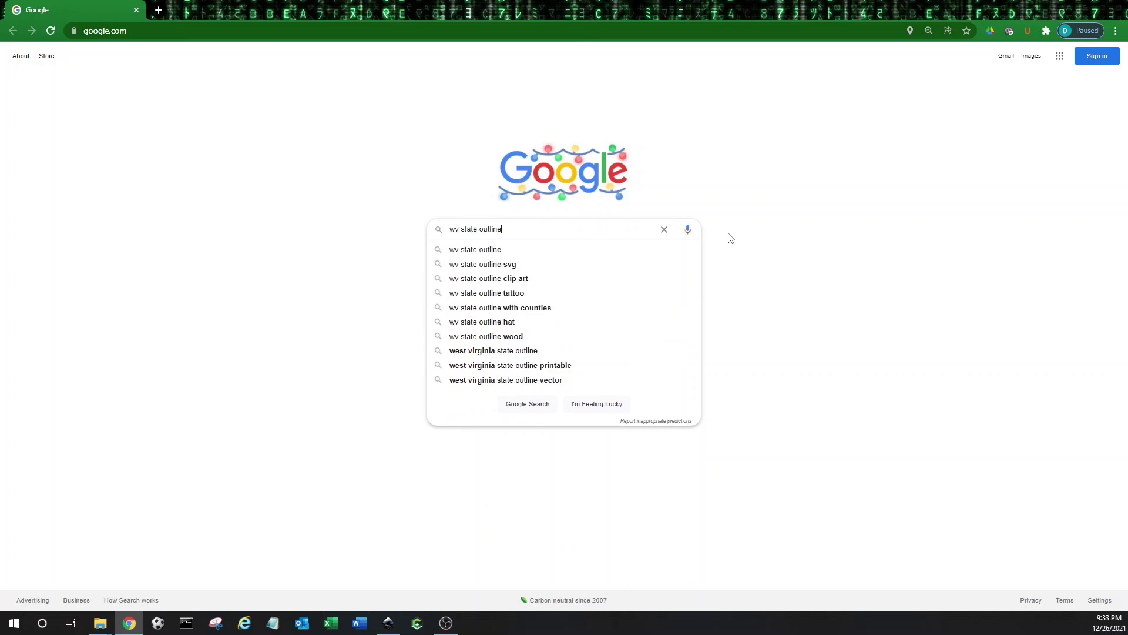
pyautogui.press('Return')
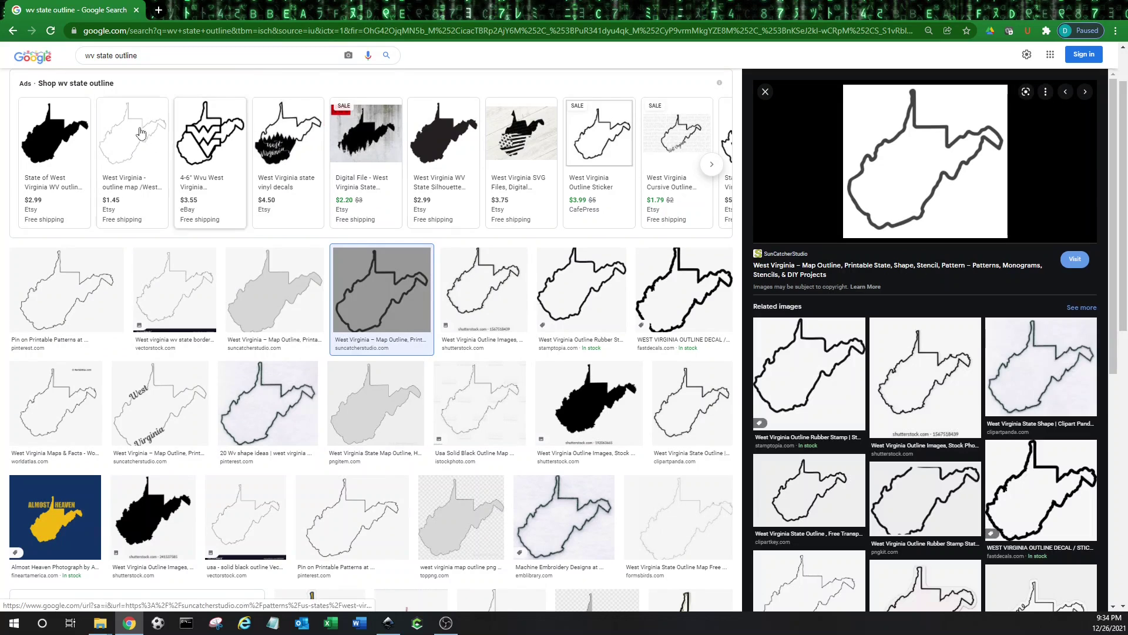
pyautogui.click(496, 284)
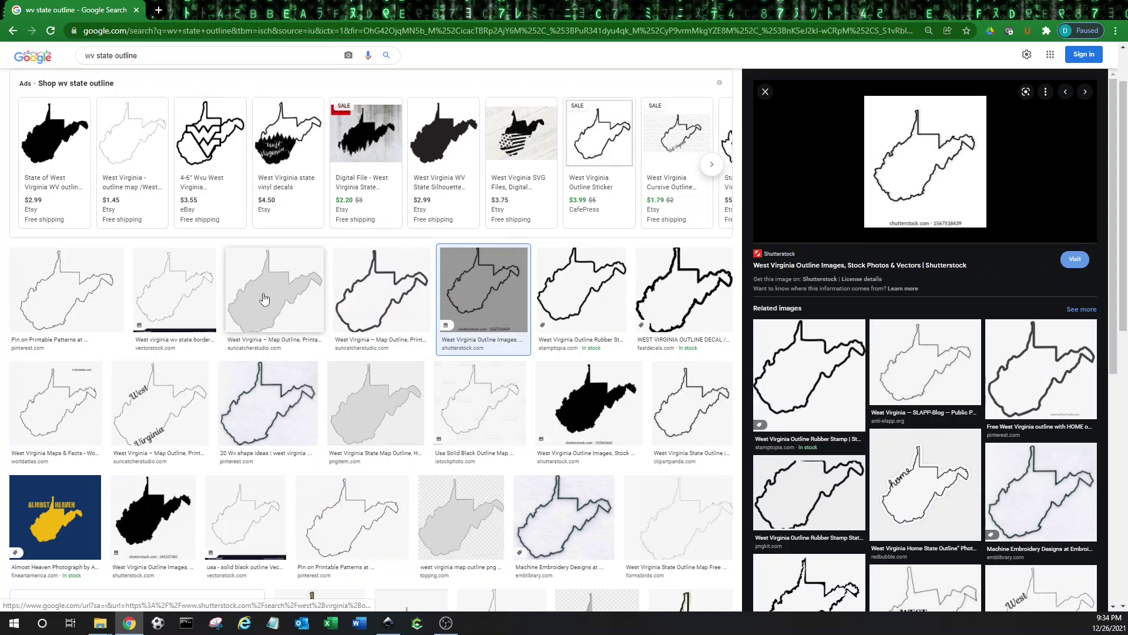
pyautogui.click(377, 293)
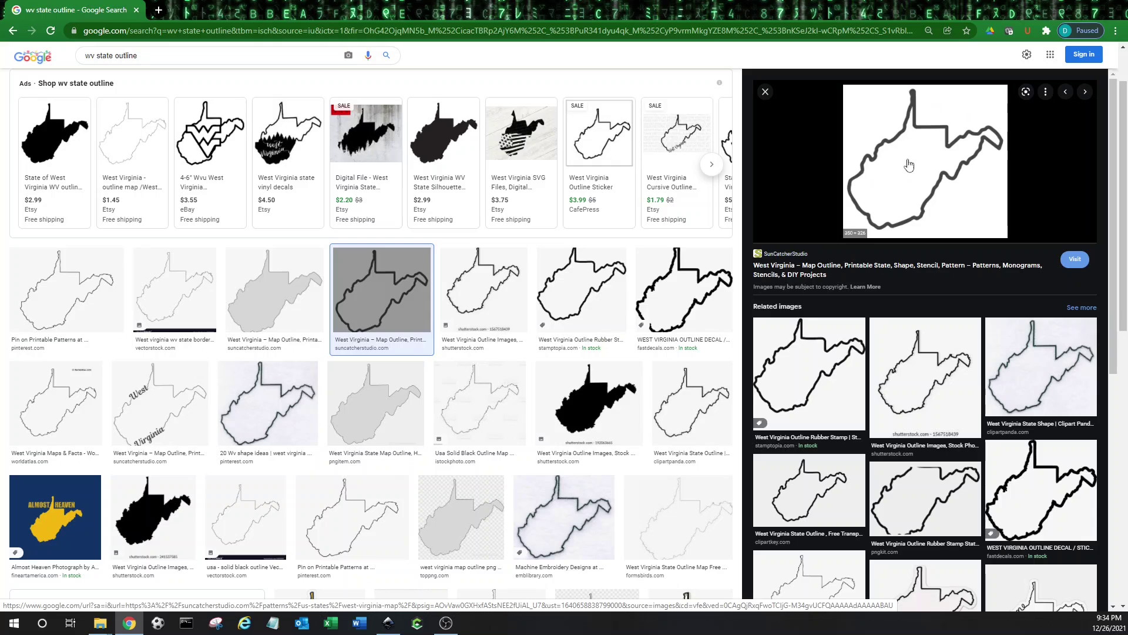
# Capture the previewed West Virginia outline with the Snipping Tool, framing only the white image area
pyautogui.click(217, 624)
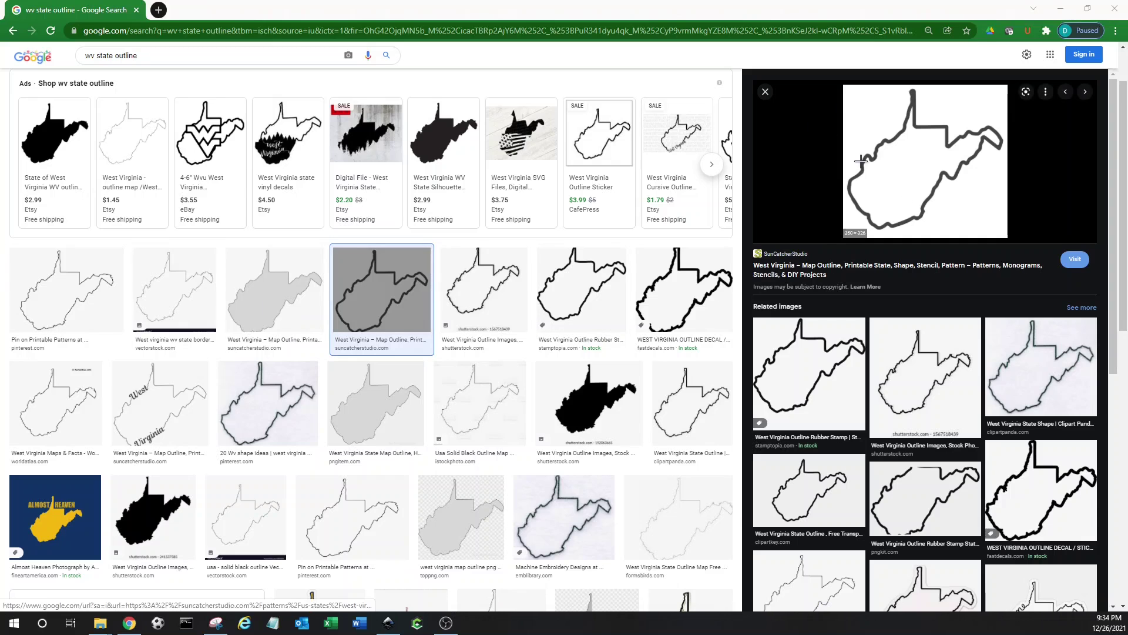
pyautogui.press('super+shift+s')
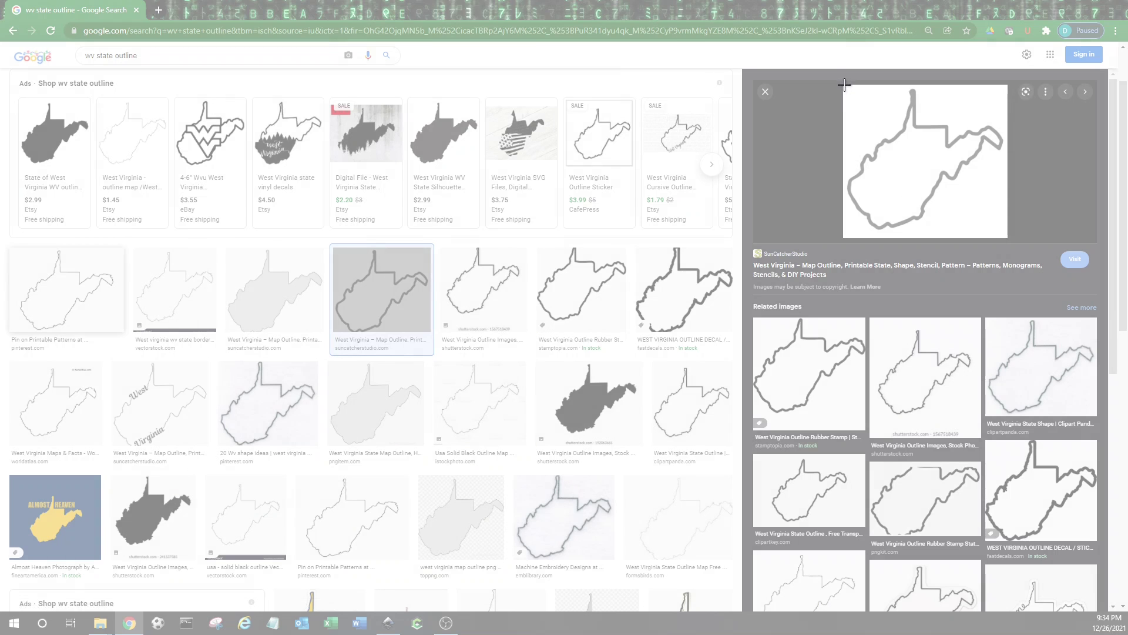
pyautogui.moveTo(844, 85); pyautogui.dragTo(1006, 236)
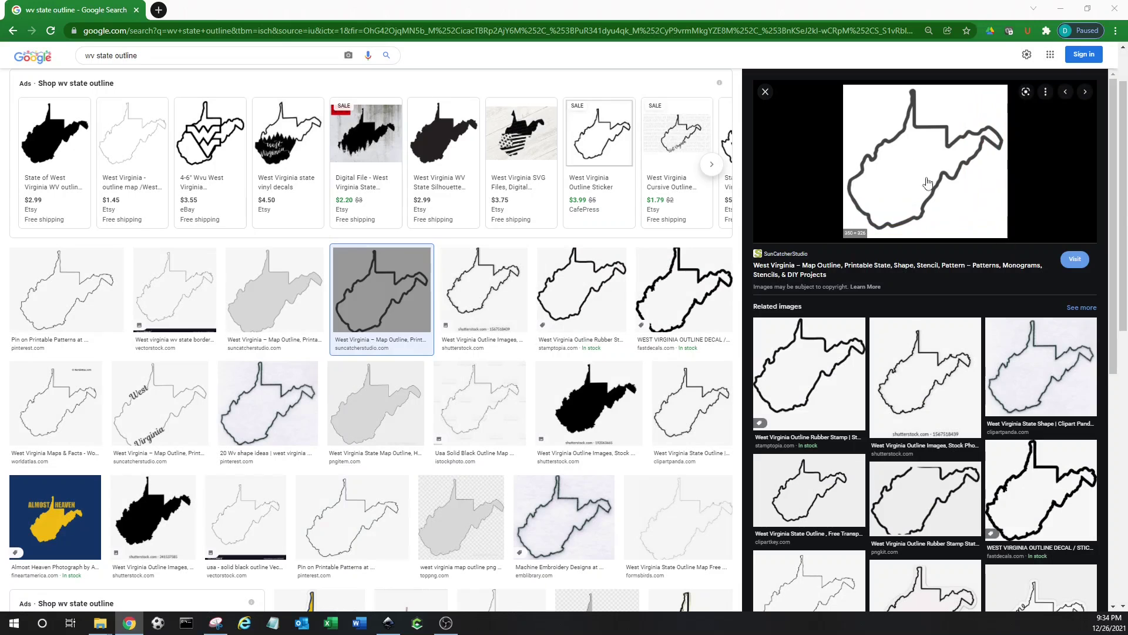
pyautogui.moveTo(969, 9); pyautogui.dragTo(730, 83)
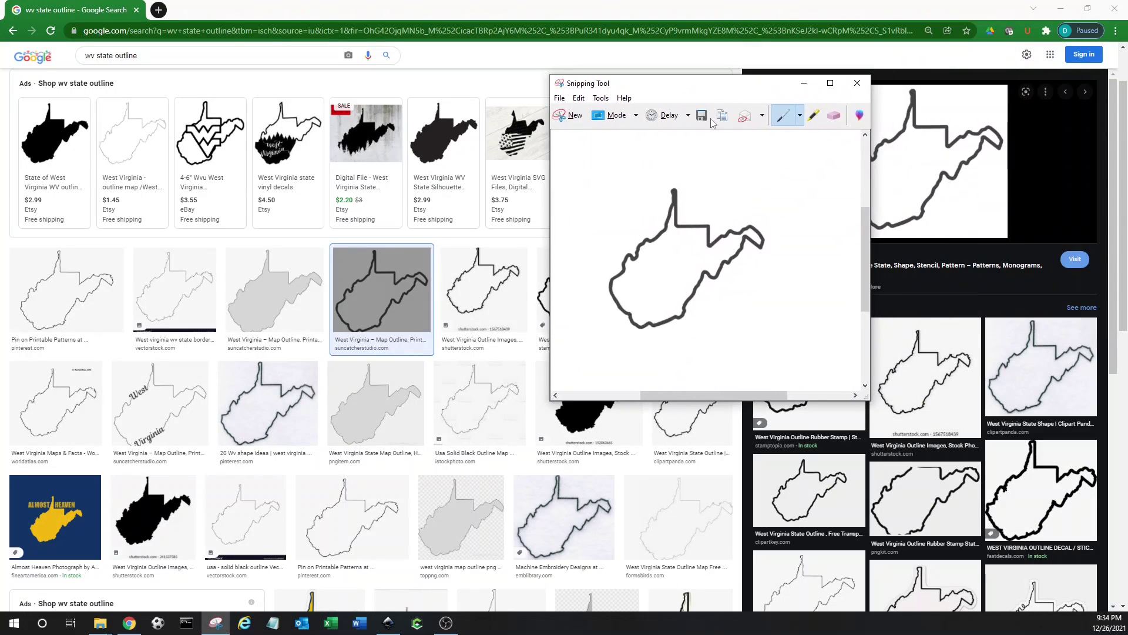
# Save the snip as a PNG named WVSTATE_DEMO in the Convert IMAGE TO SVG folder and minimize the Snipping Tool and browser
pyautogui.click(703, 117)
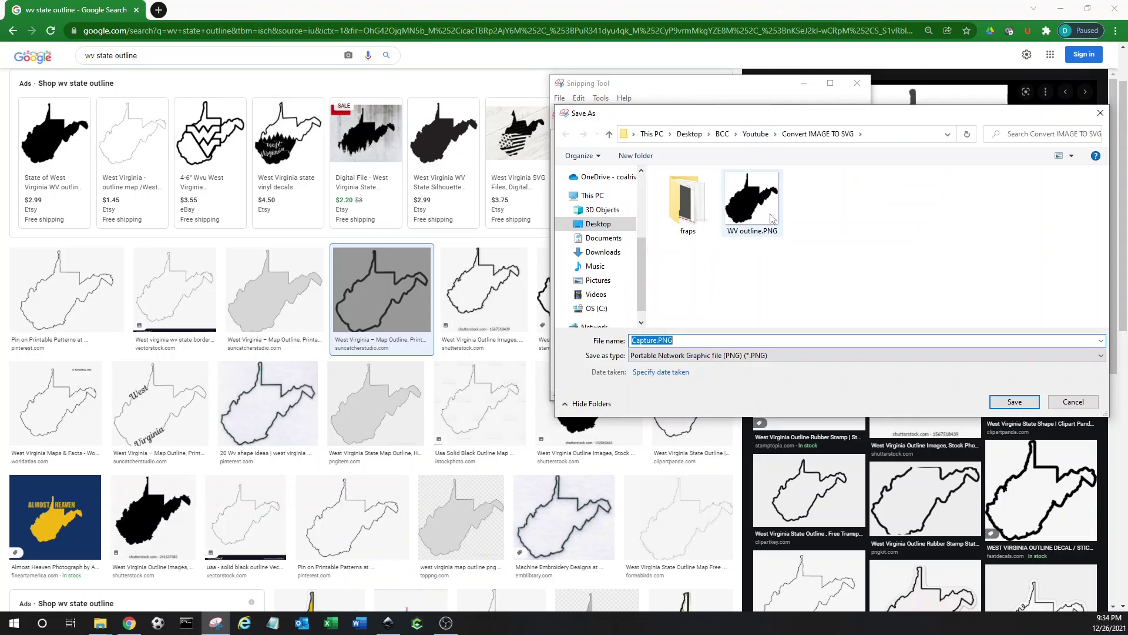
pyautogui.press('BackSpace')
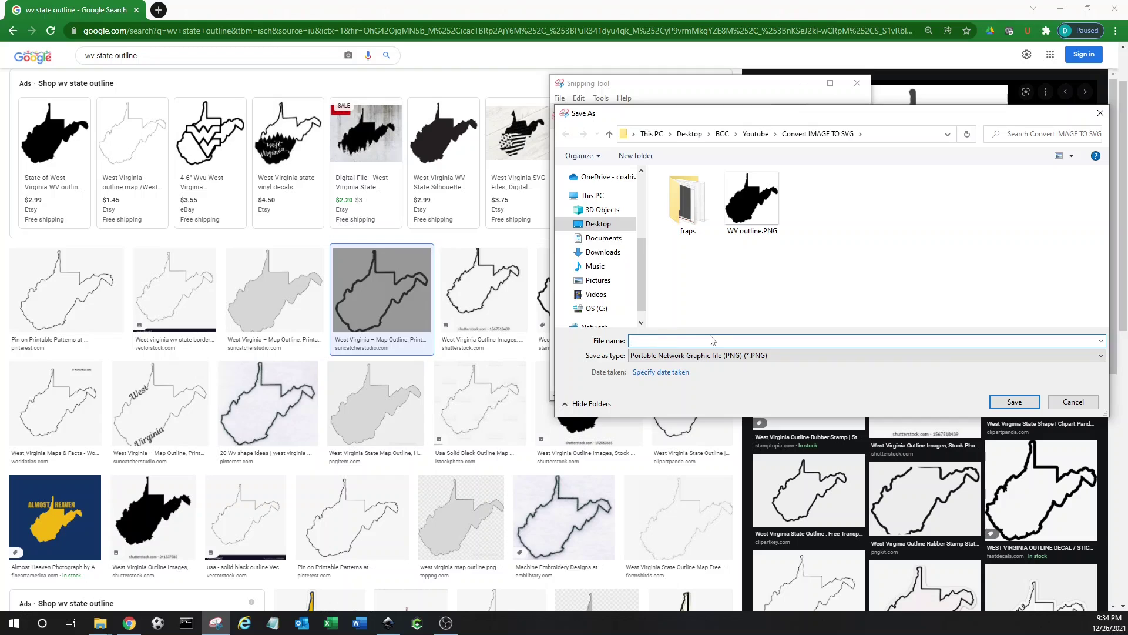
pyautogui.write('WVSTATE_DEMO')
pyautogui.click(1013, 402)
pyautogui.click(803, 85)
pyautogui.click(1063, 8)
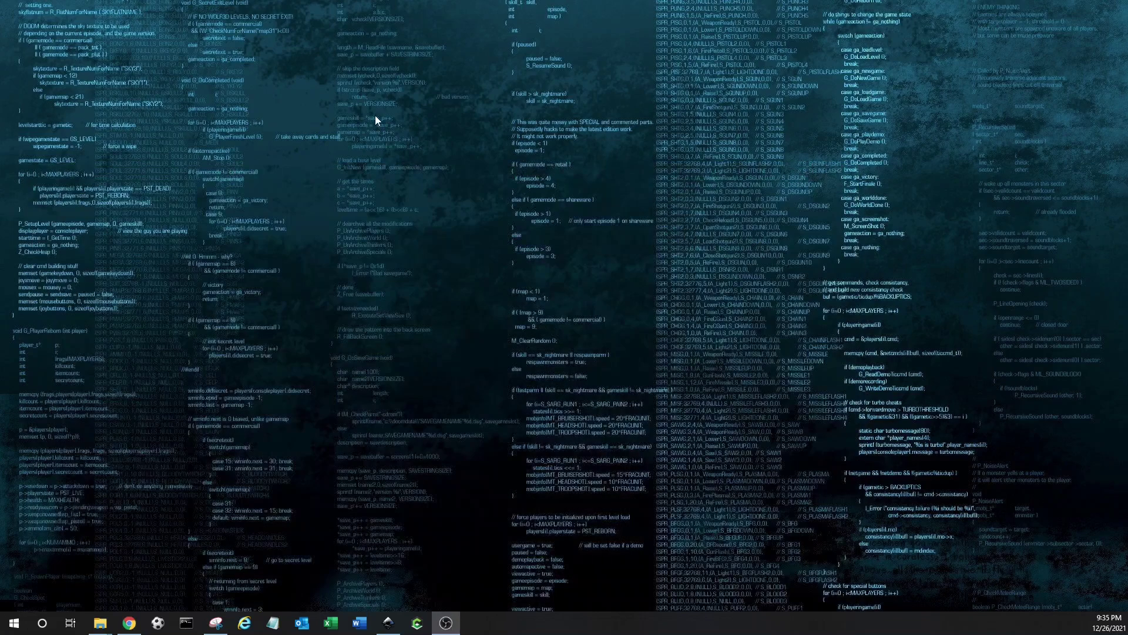
# Switch to Inkscape and open WVSTATE_DEMO.PNG from the Convert IMAGE TO SVG folder
pyautogui.click(388, 622)
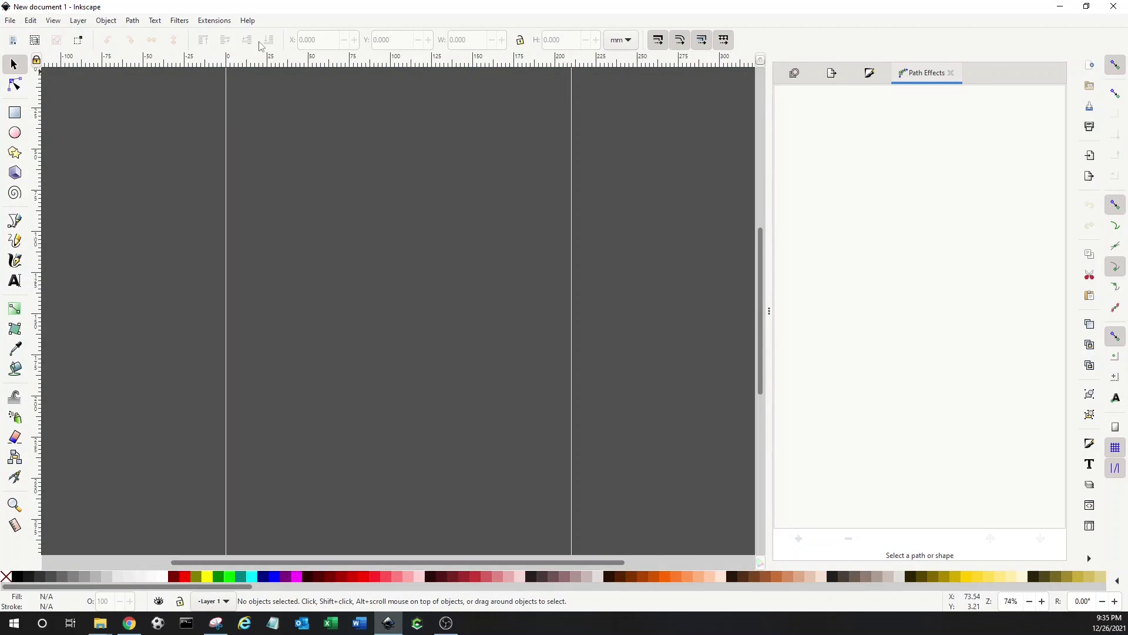
pyautogui.click(10, 21)
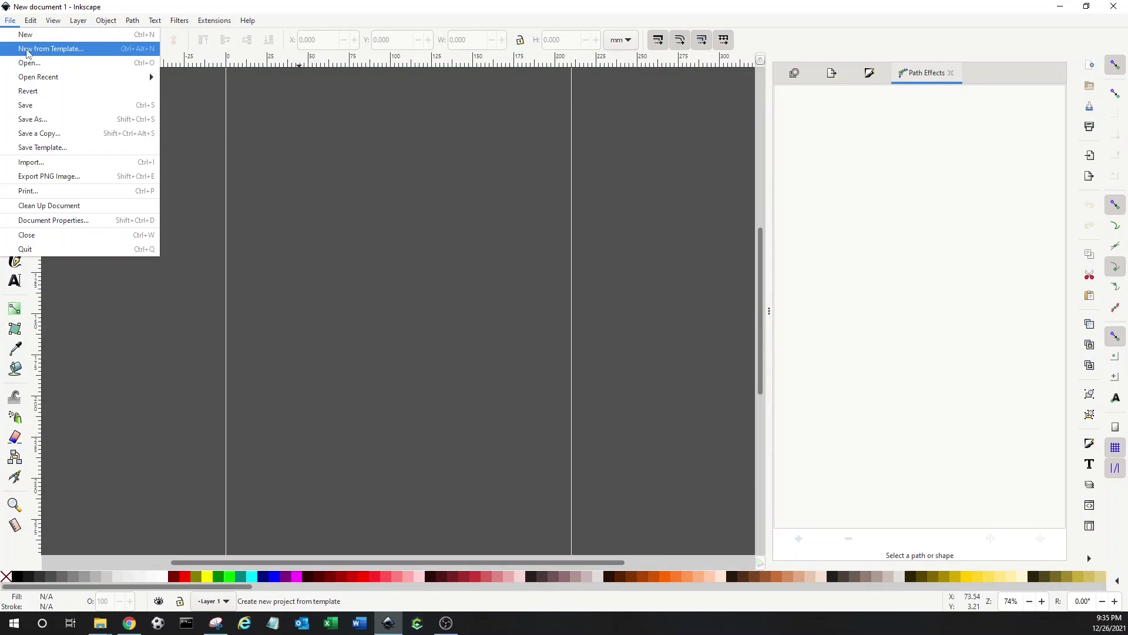
pyautogui.click(35, 65)
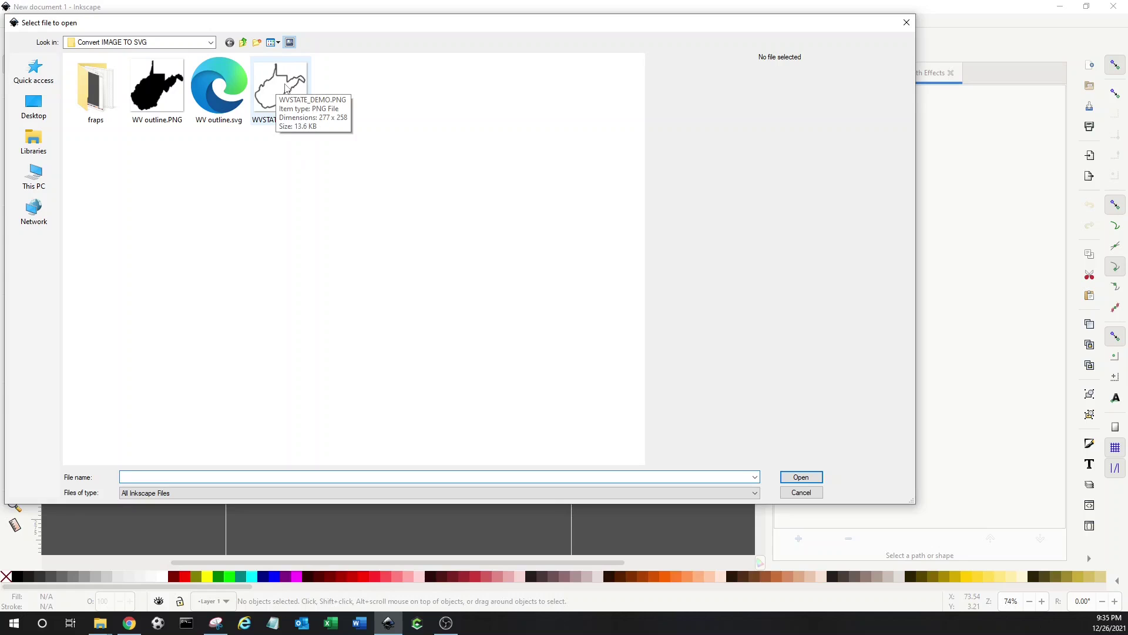
pyautogui.doubleClick(286, 88)
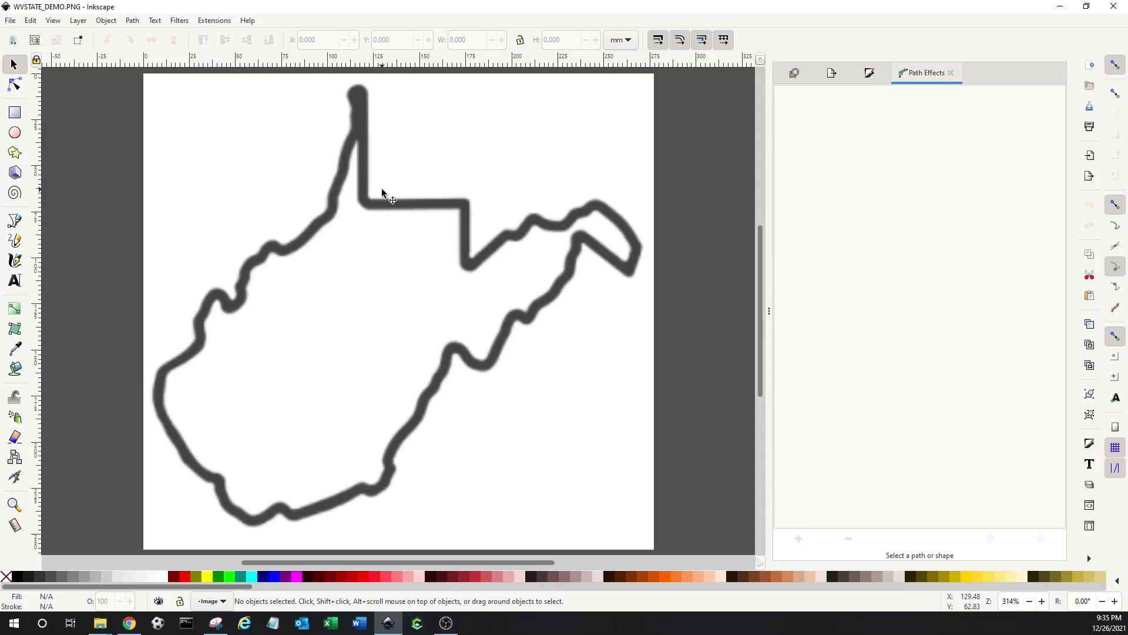
# Trace the West Virginia bitmap into a vector path with a single scan, using brightness cutoff at threshold 0.450
pyautogui.click(462, 225)
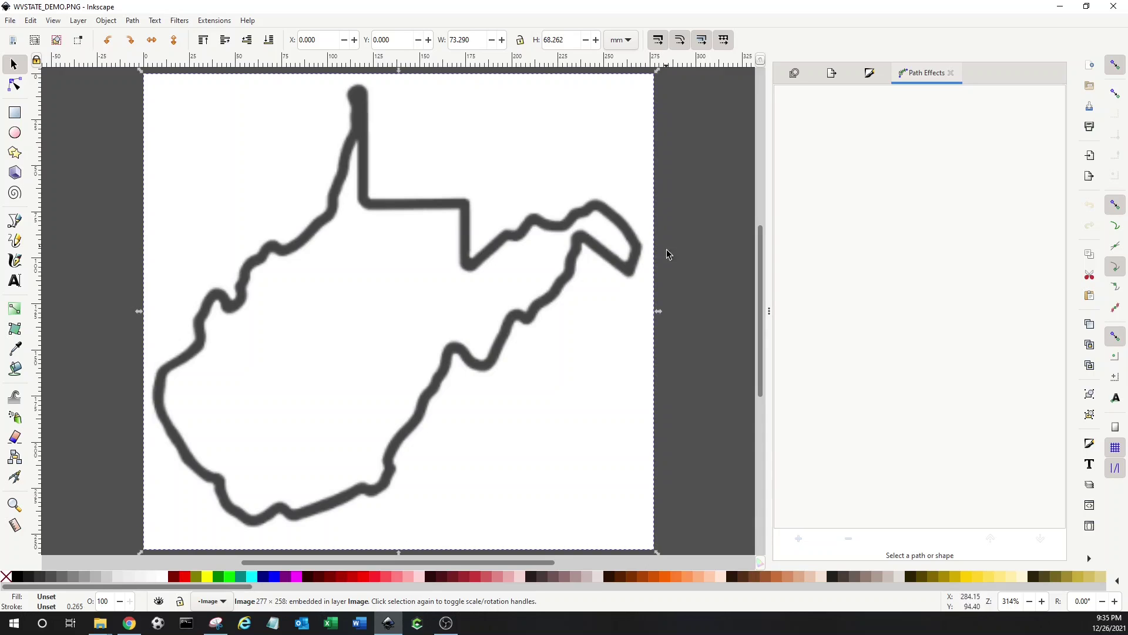
pyautogui.click(134, 21)
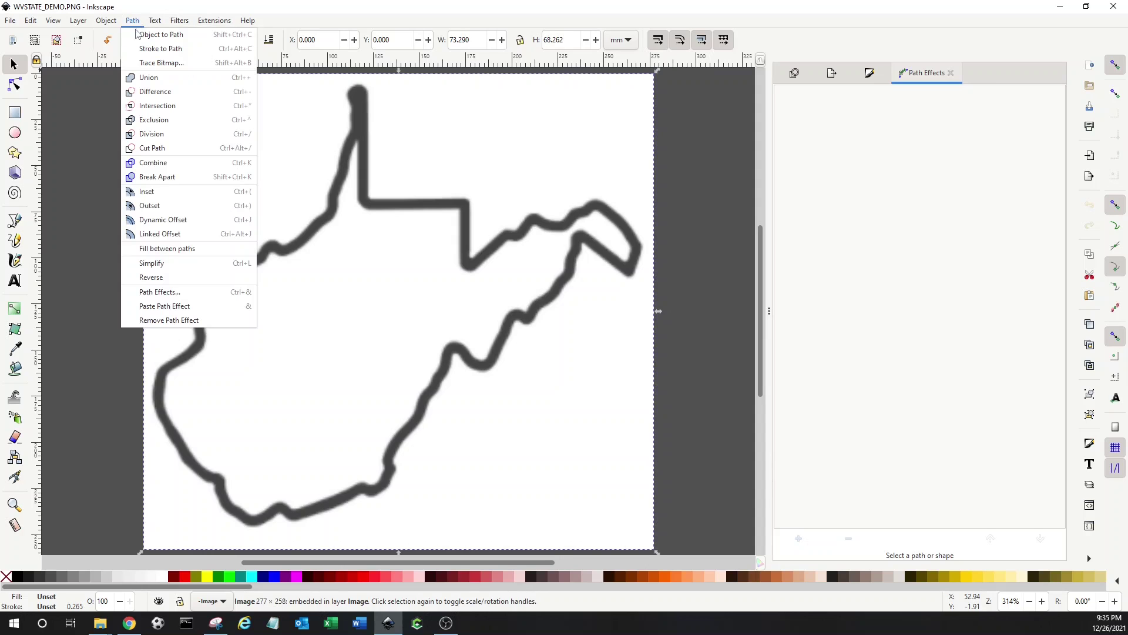
pyautogui.click(149, 65)
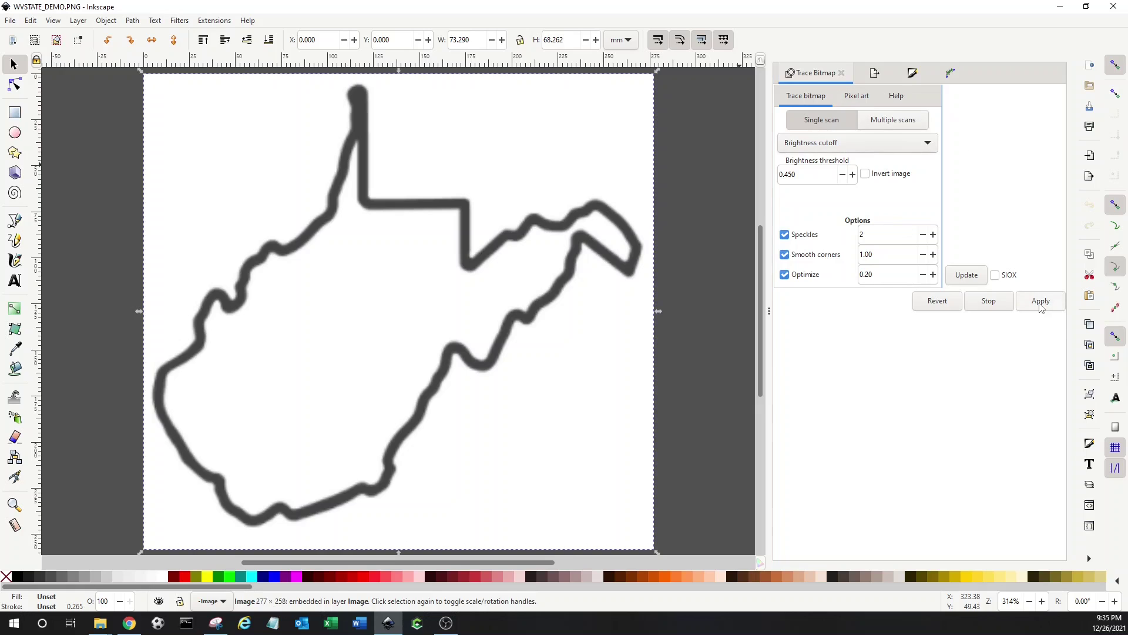
pyautogui.click(1027, 302)
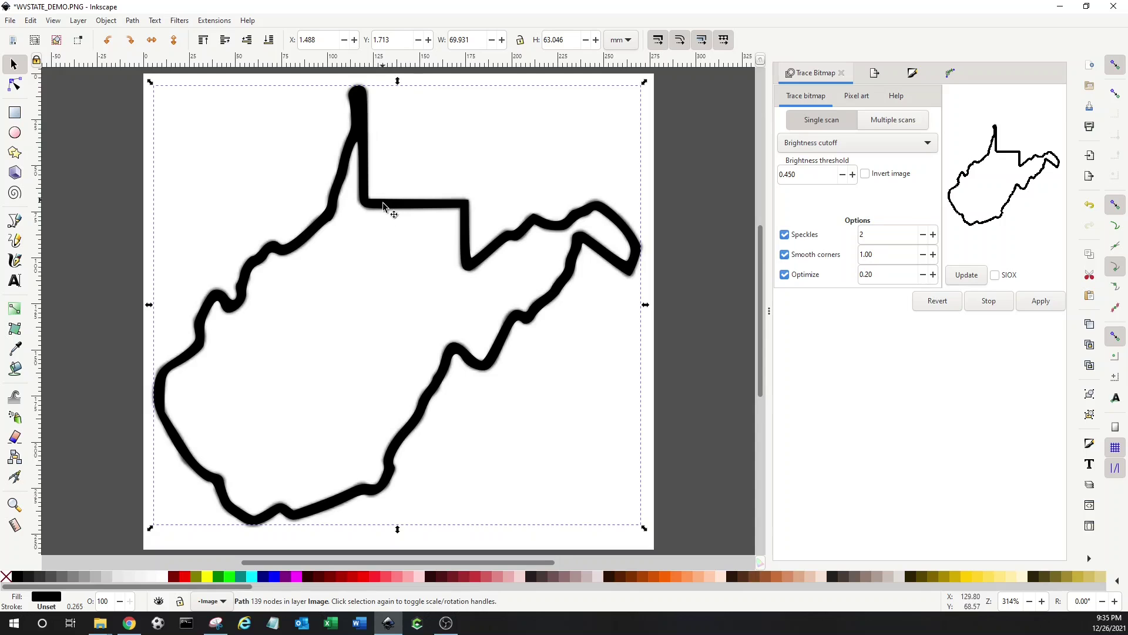
# Move the traced outline off the original bitmap, to about X 15.3 mm and Y 3.6 mm
pyautogui.moveTo(382, 203); pyautogui.dragTo(421, 203)
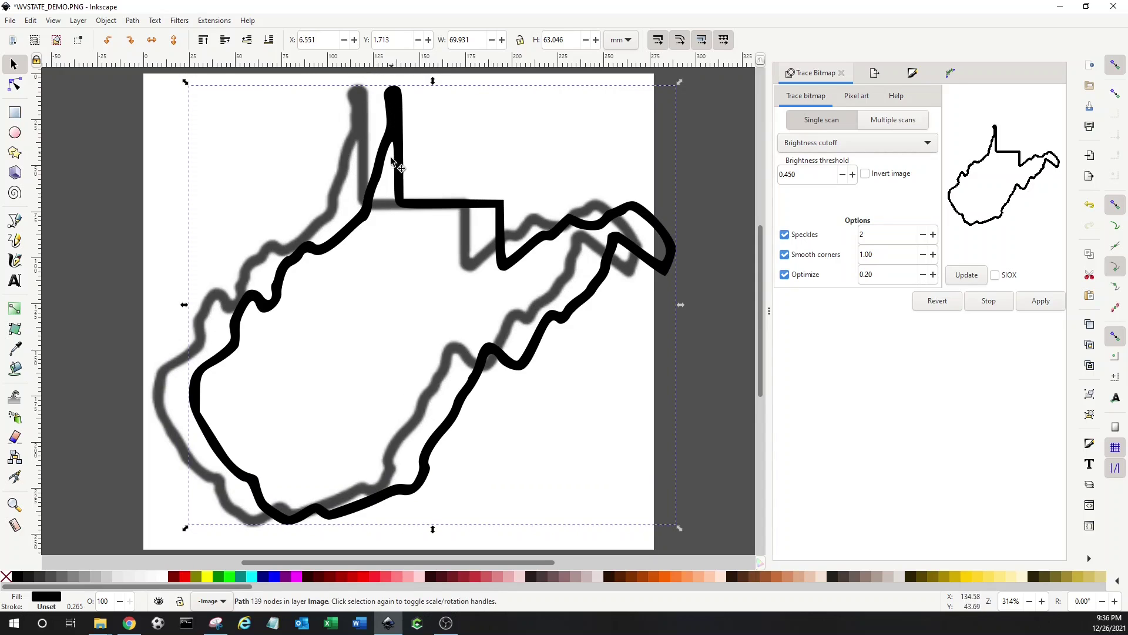
pyautogui.moveTo(535, 252)
pyautogui.mouseDown()
pyautogui.moveTo(505, 261)
pyautogui.moveTo(594, 269)
pyautogui.mouseUp()
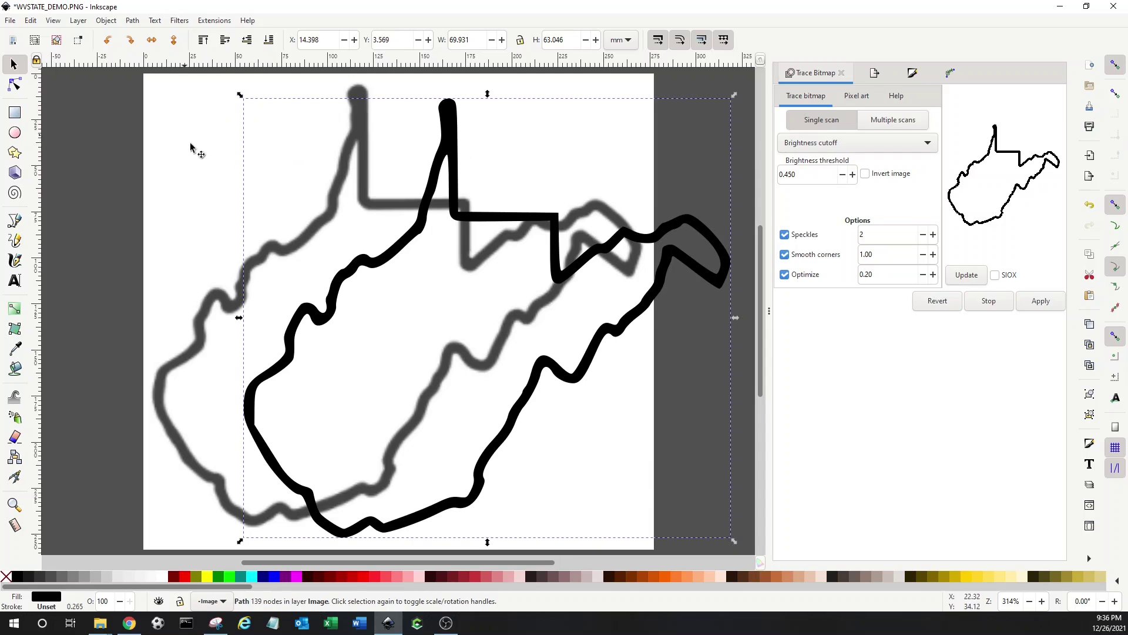
pyautogui.moveTo(456, 136); pyautogui.dragTo(468, 146)
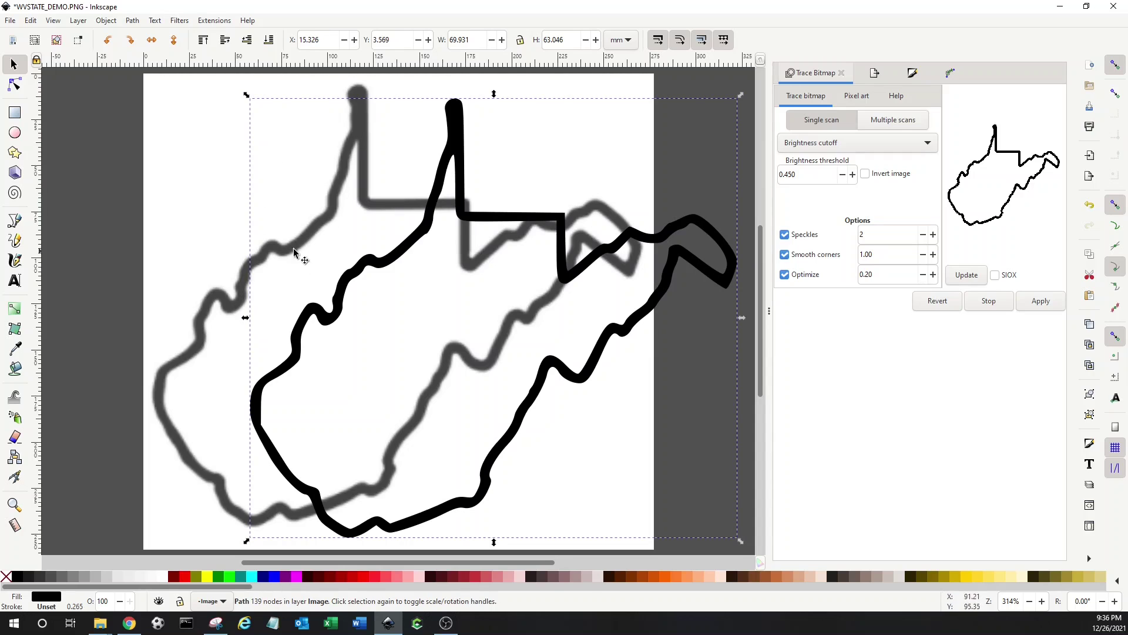
# Delete the original bitmap and move the traced outline back inside the page, to about X 1.4 mm and Y 2.4 mm
pyautogui.click(206, 232)
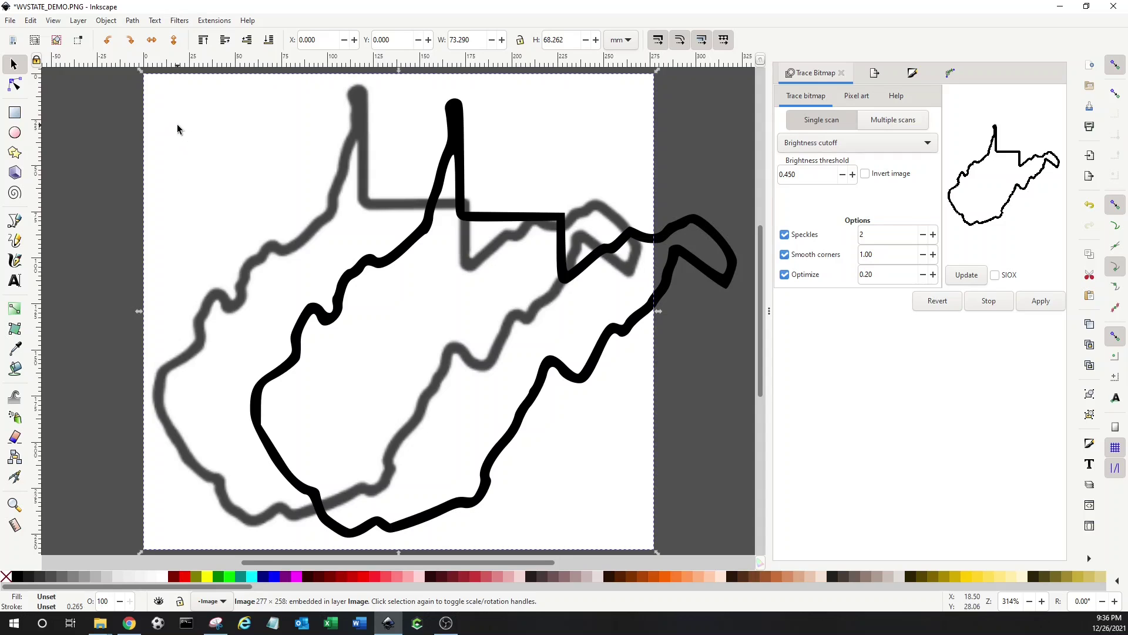
pyautogui.press('Delete')
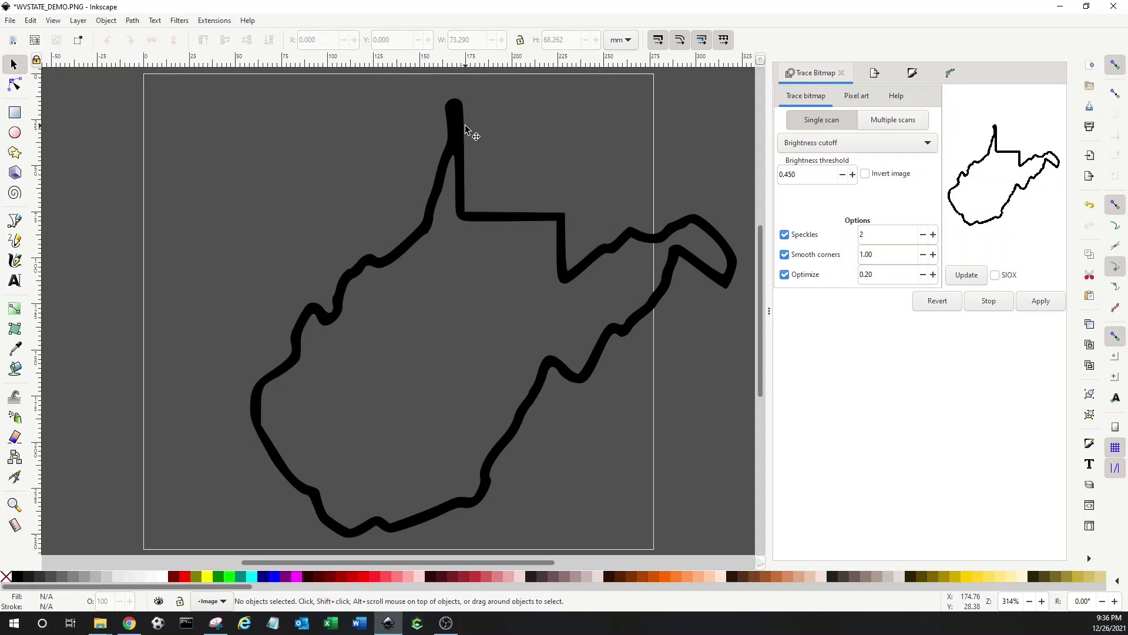
pyautogui.moveTo(458, 147); pyautogui.dragTo(355, 132)
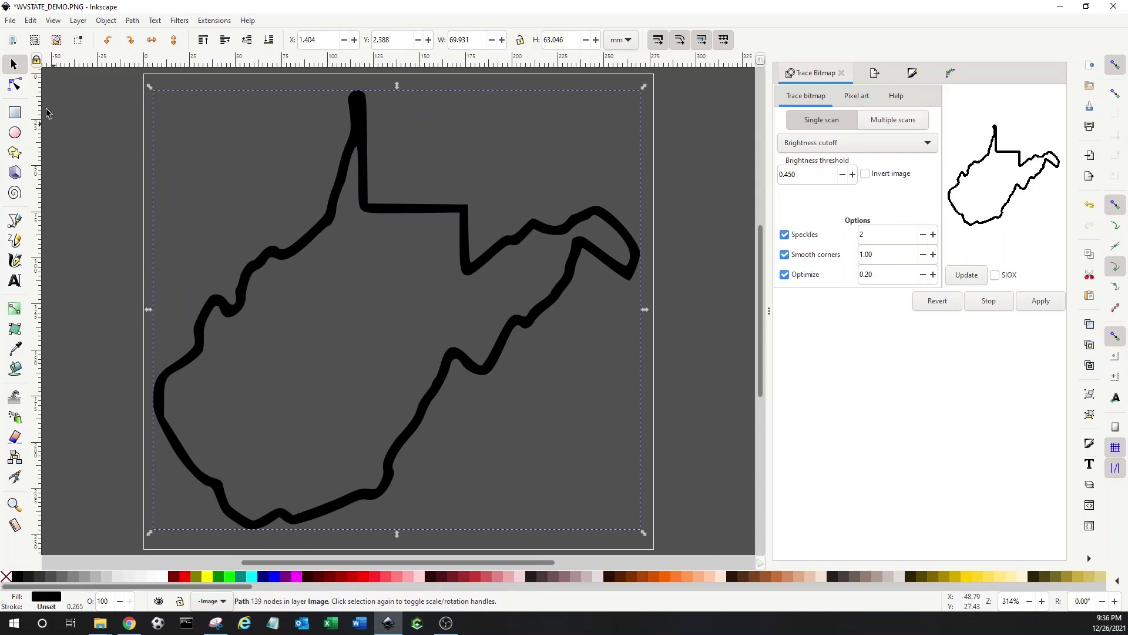
# Save the traced outline as the Inkscape SVG WVSTATE_DEMO.svg in the Convert IMAGE TO SVG folder and close Inkscape
pyautogui.click(8, 21)
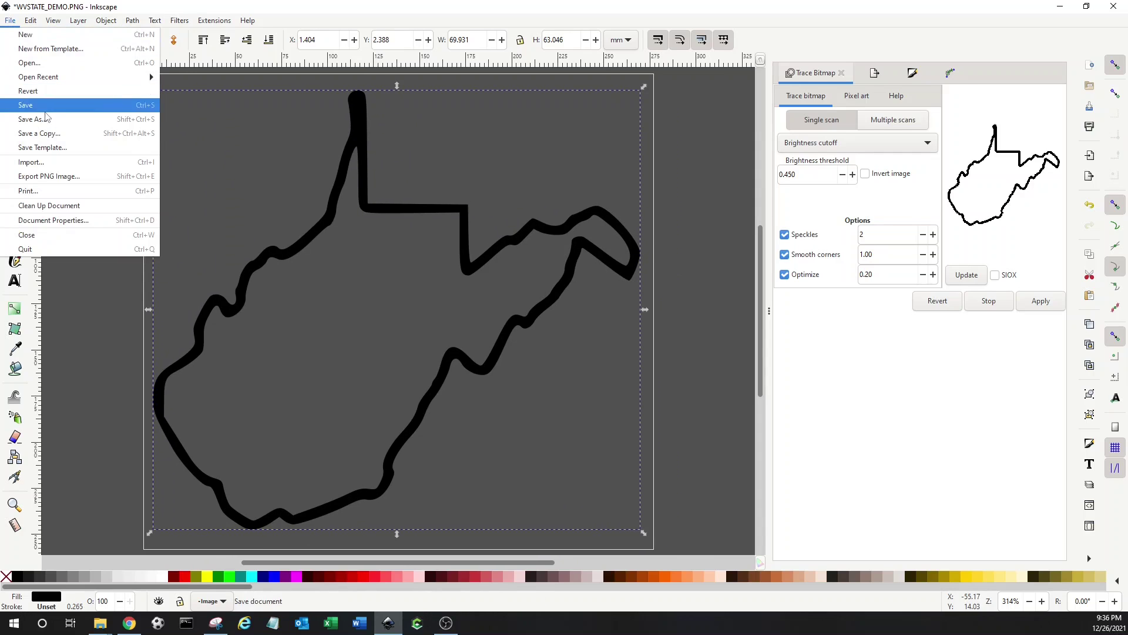
pyautogui.click(56, 126)
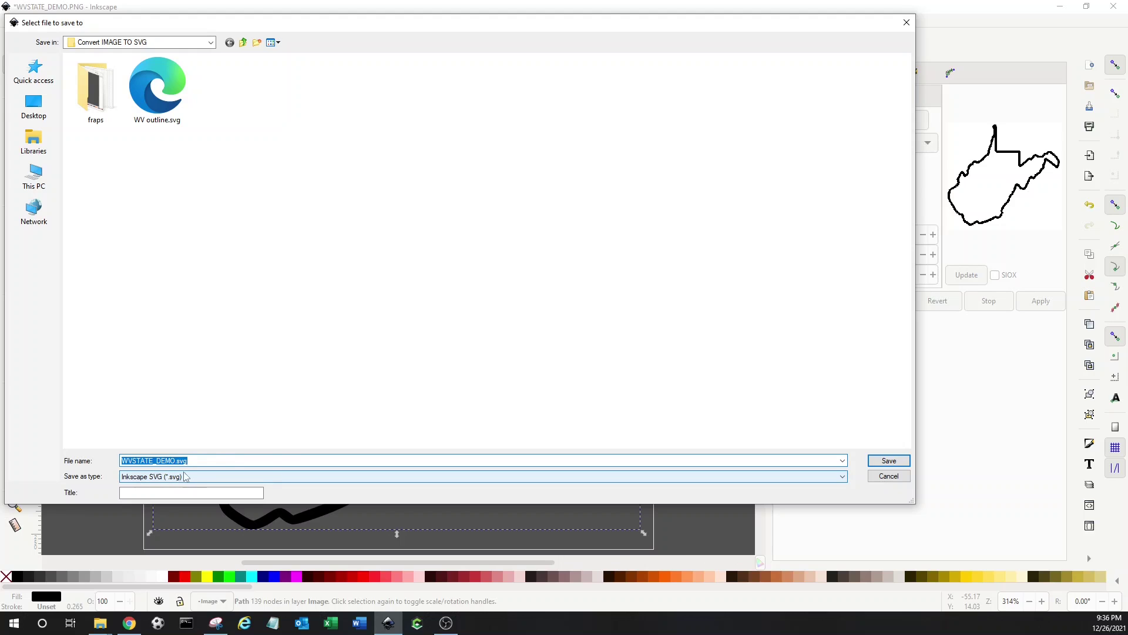
pyautogui.click(899, 462)
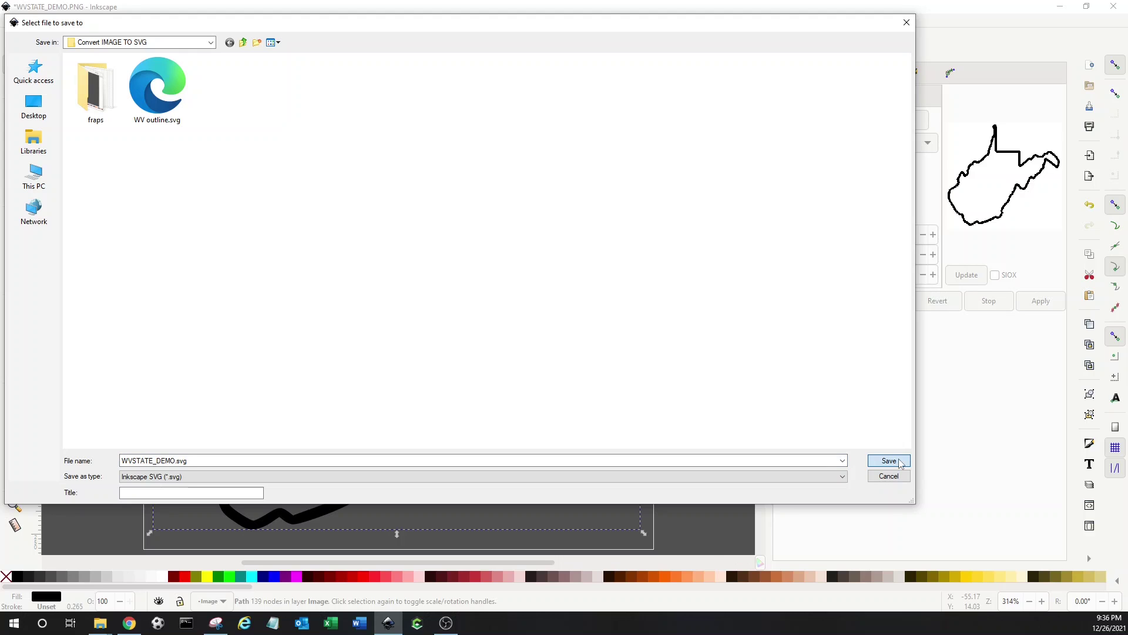
pyautogui.click(899, 462)
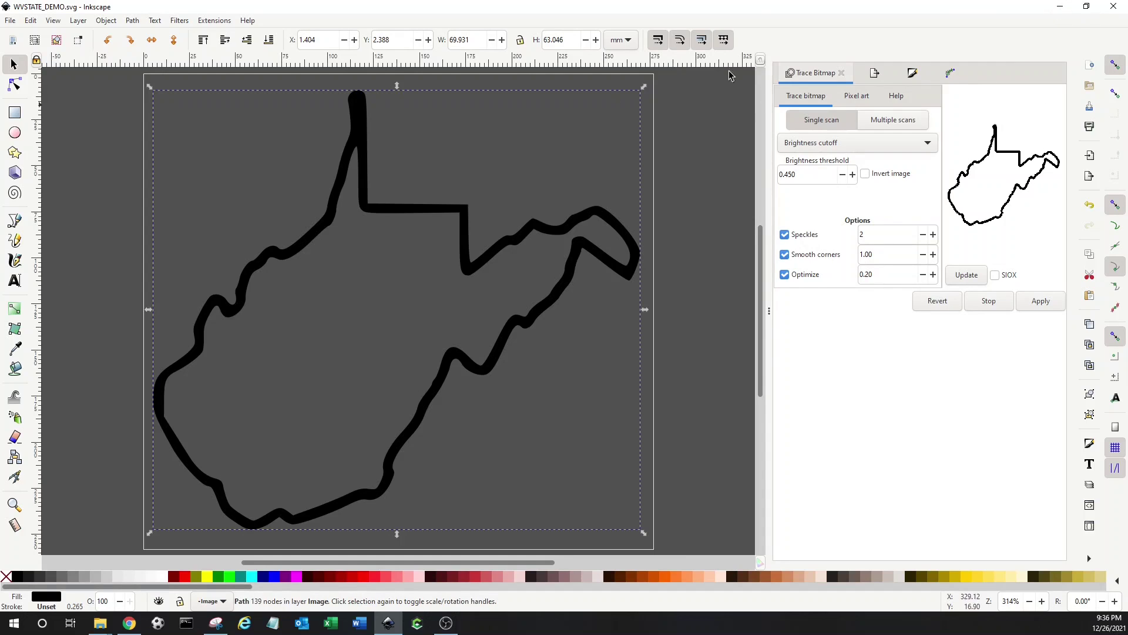
pyautogui.click(1112, 8)
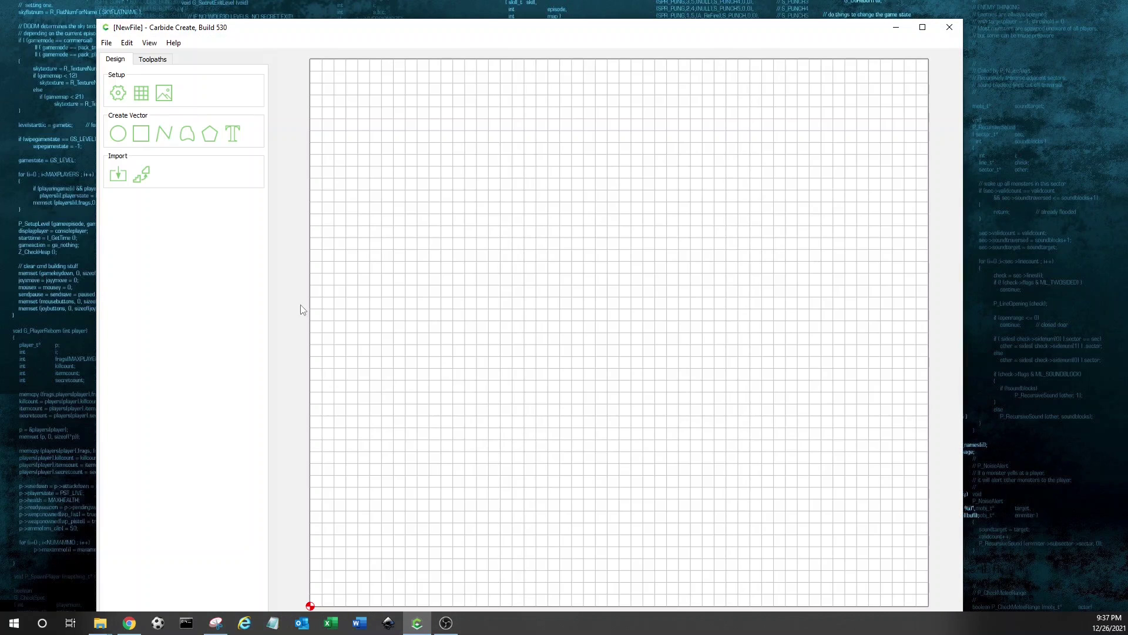
# Maximize the Carbide Create window and import WVSTATE_DEMO.svg from the Convert IMAGE TO SVG folder
pyautogui.moveTo(274, 27); pyautogui.dragTo(245, 0)
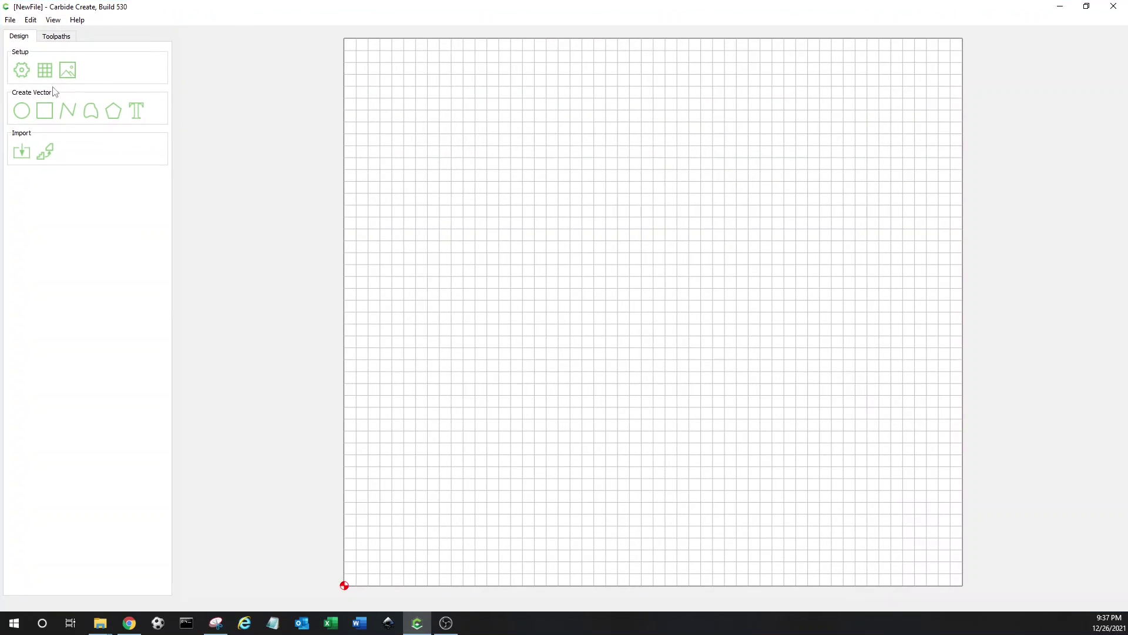
pyautogui.click(22, 153)
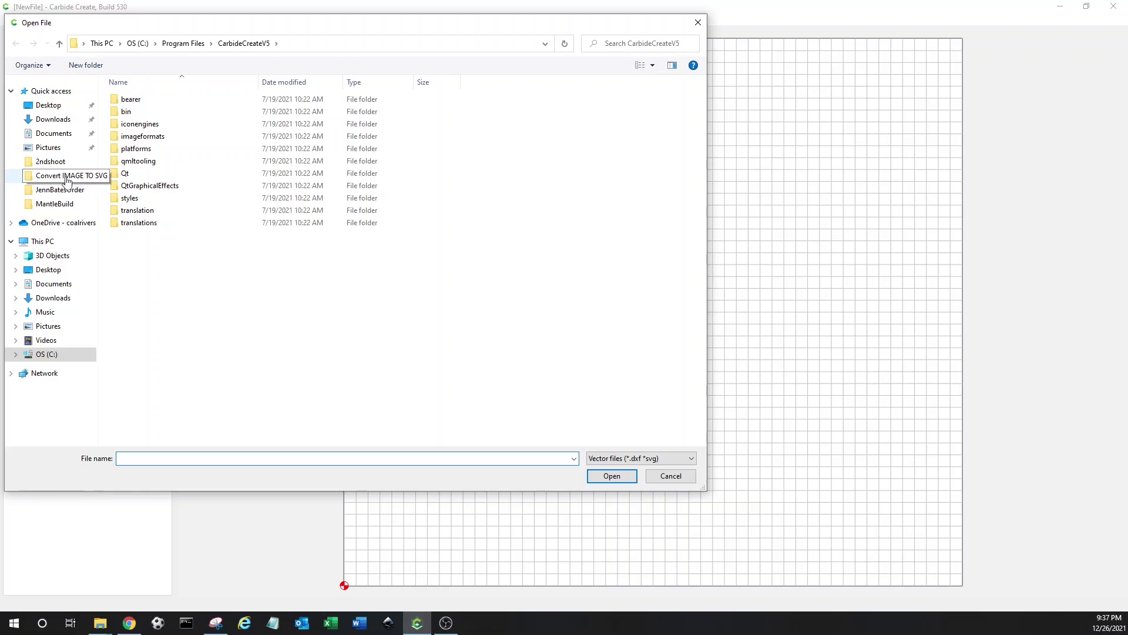
pyautogui.click(58, 176)
pyautogui.doubleClick(276, 100)
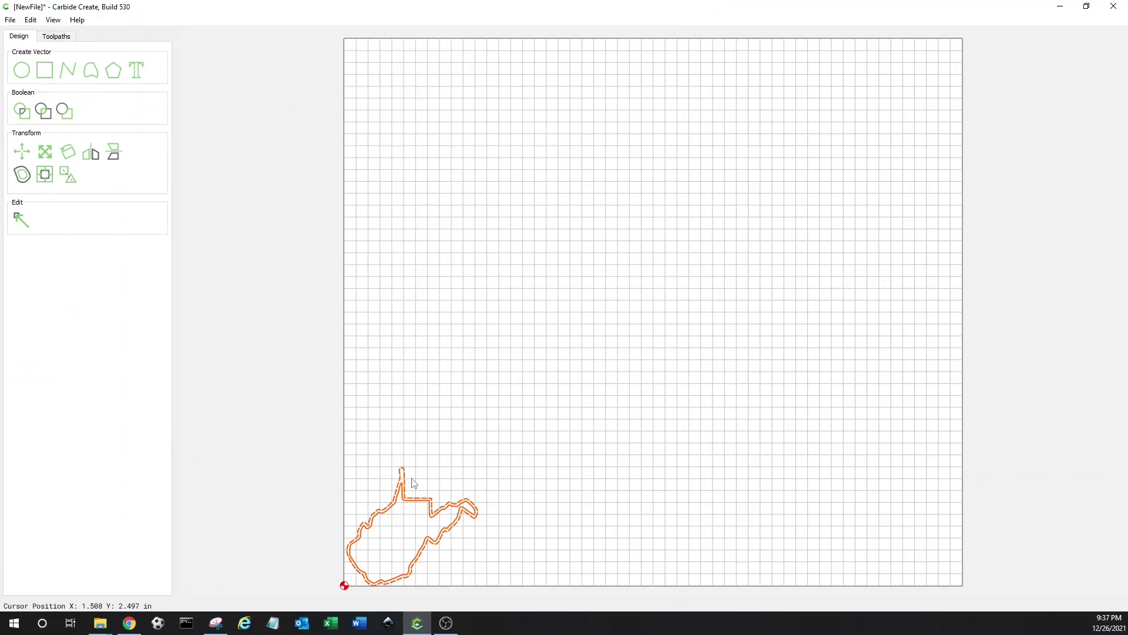
# Move the imported outline toward the middle of the stock and enlarge it to about 6.48 by 5.84 in
pyautogui.moveTo(416, 499); pyautogui.dragTo(533, 253)
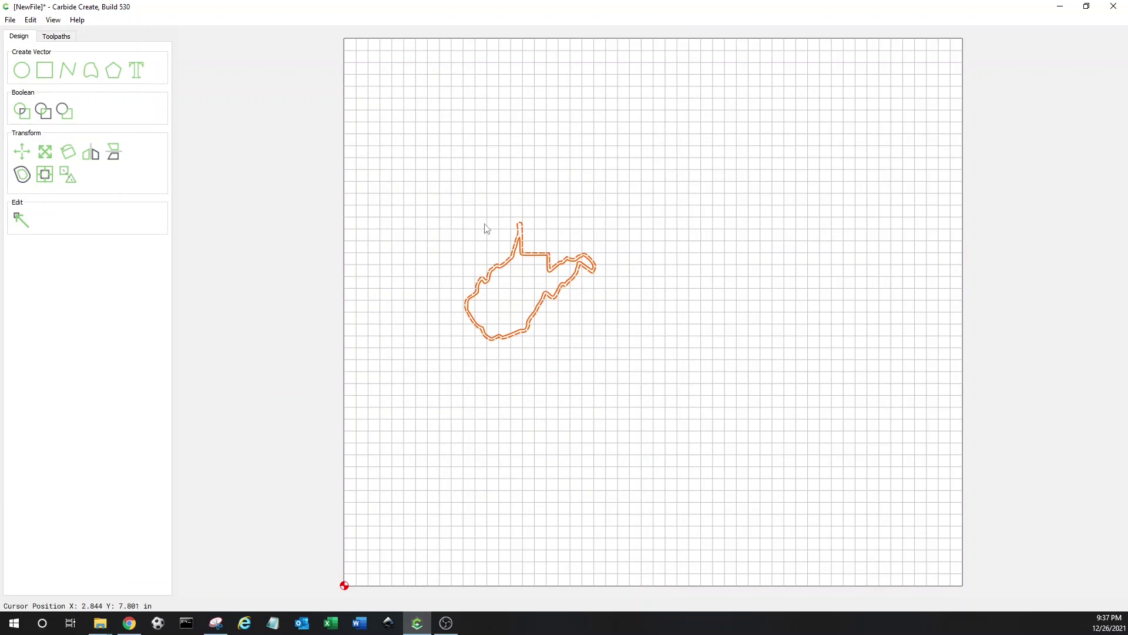
pyautogui.click(45, 152)
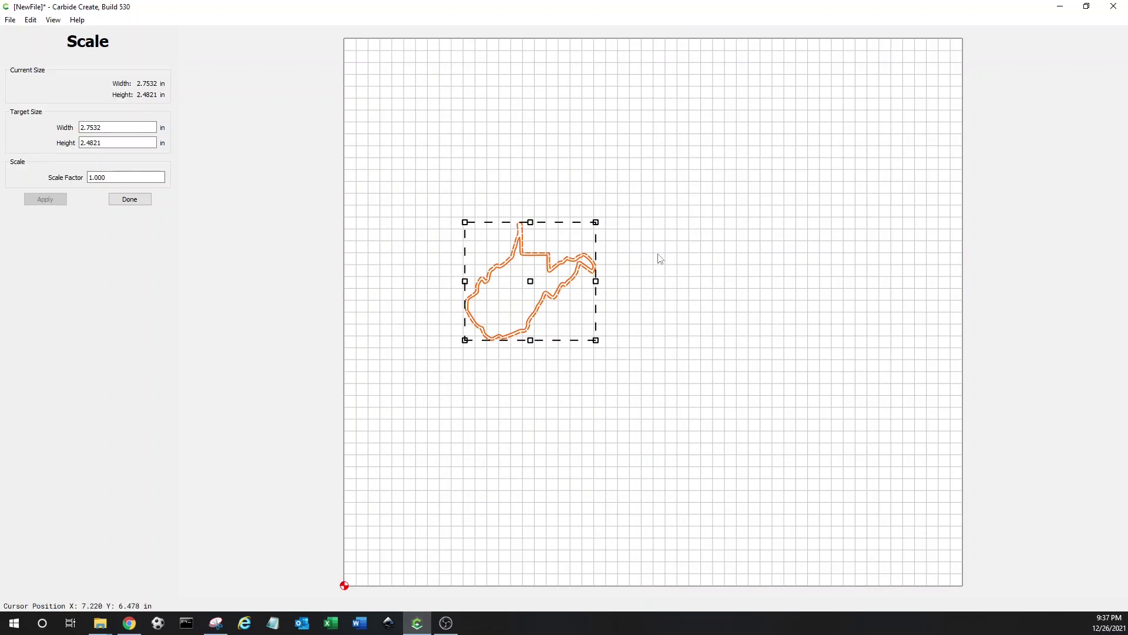
pyautogui.moveTo(595, 222); pyautogui.dragTo(872, 76)
pyautogui.moveTo(642, 146); pyautogui.dragTo(629, 231)
pyautogui.press('Escape')
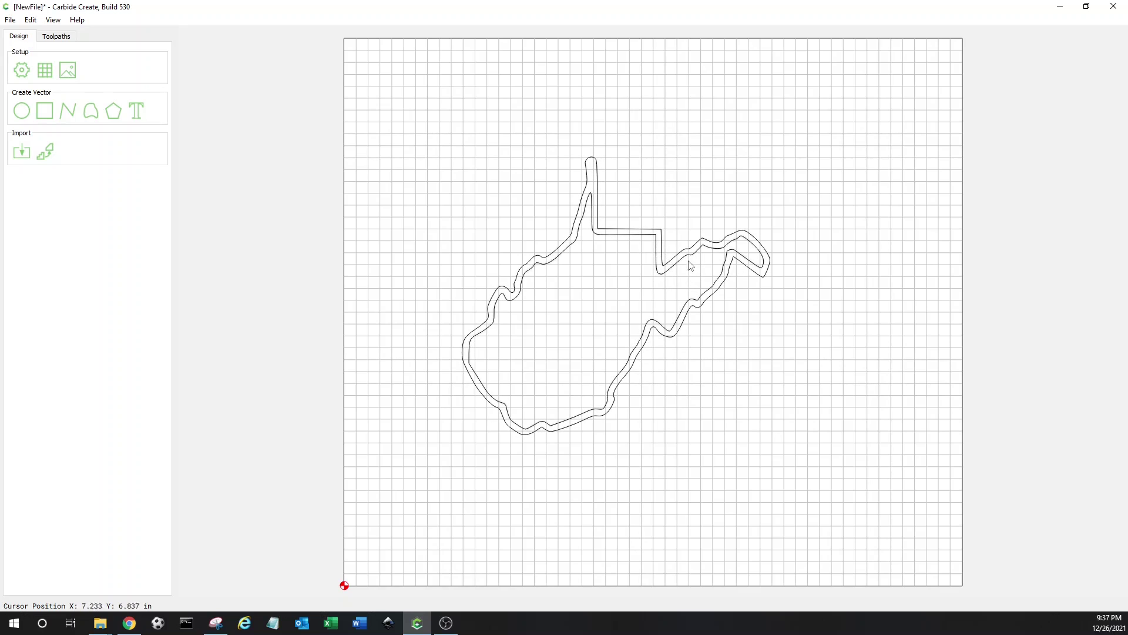
# Delete the inner of the two West Virginia contours, keeping only the outer one
pyautogui.click(611, 233)
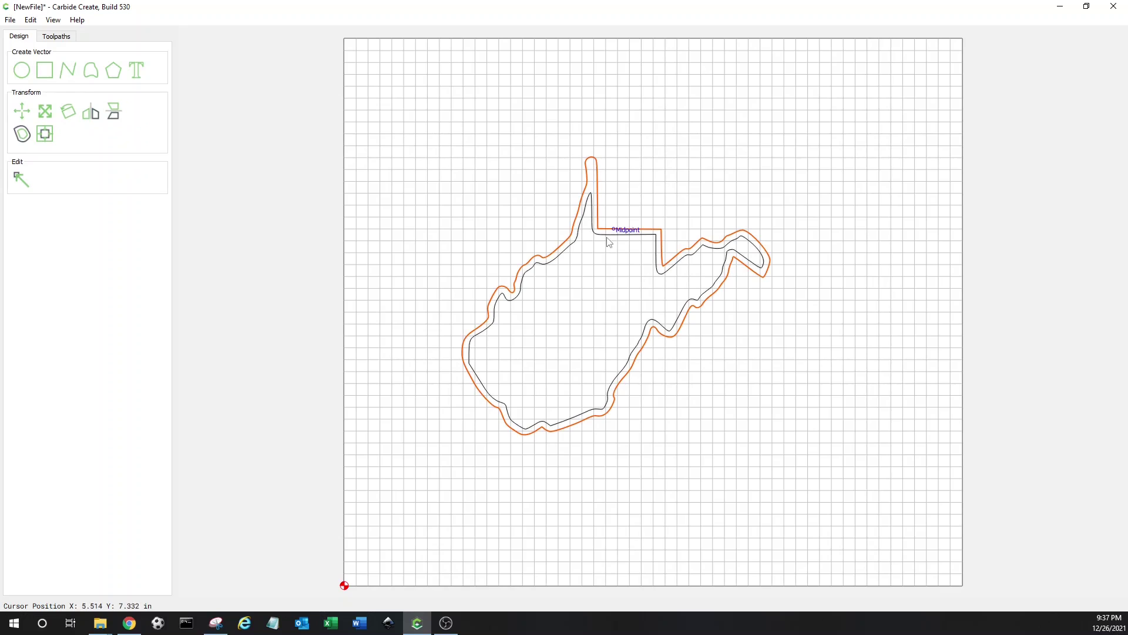
pyautogui.click(647, 202)
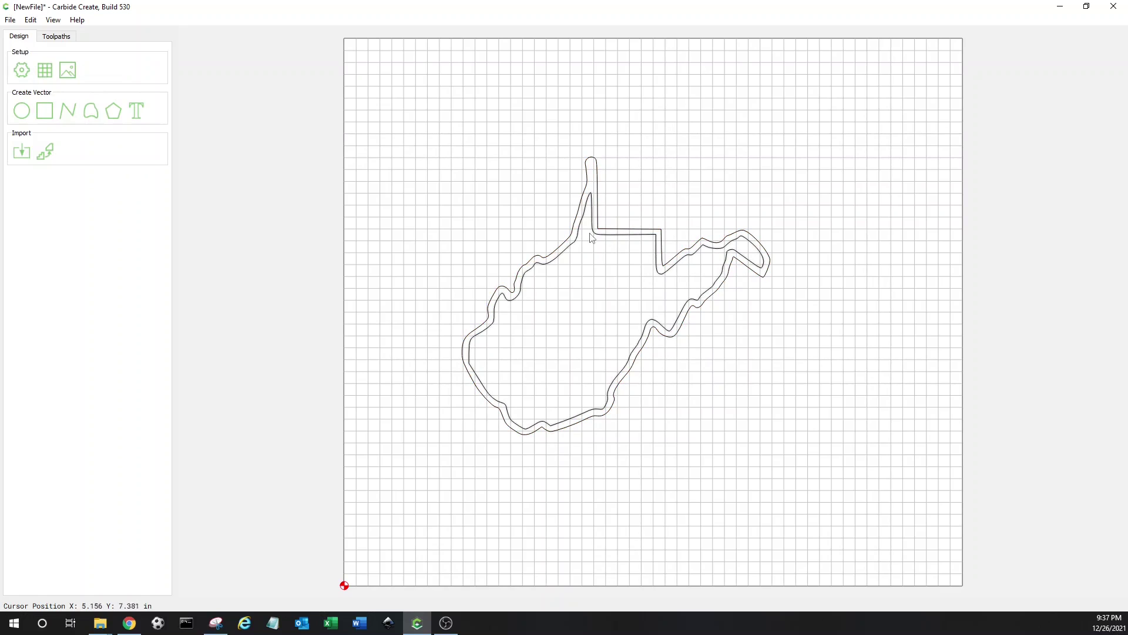
pyautogui.click(568, 253)
pyautogui.click(570, 265)
pyautogui.click(559, 265)
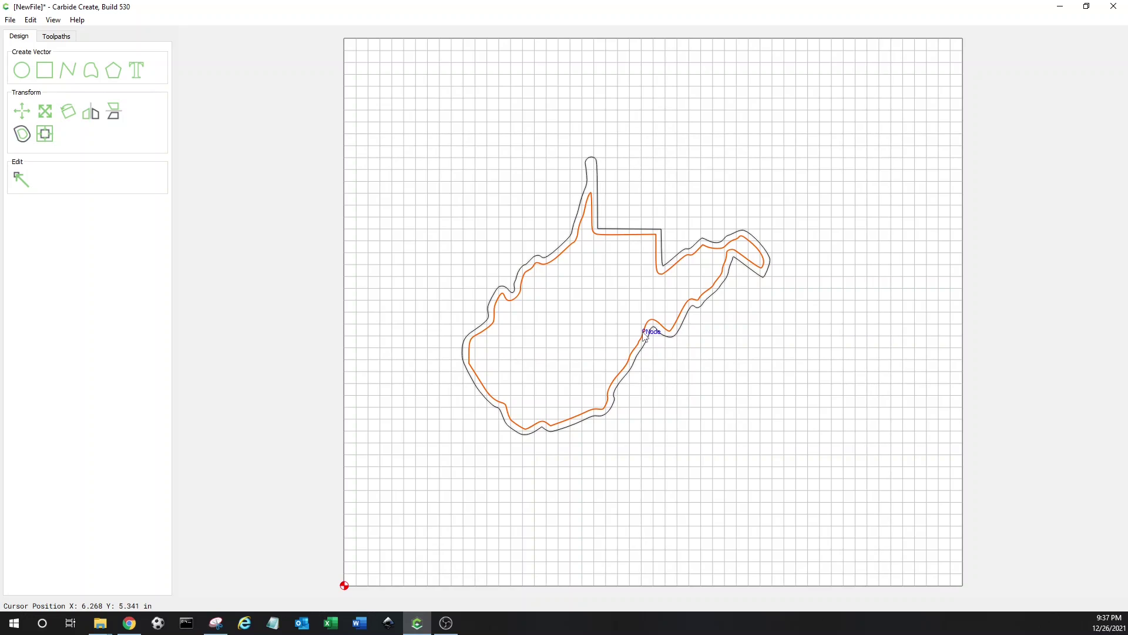
pyautogui.press('Delete')
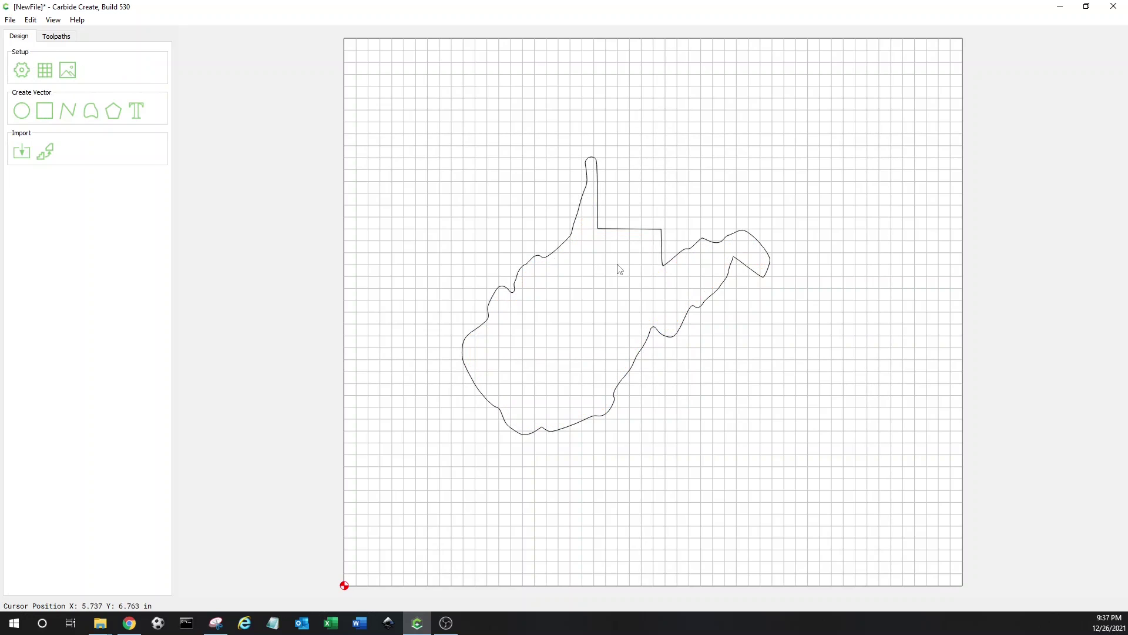
# Check the width and height of the remaining outline with the Scale tool
pyautogui.click(579, 216)
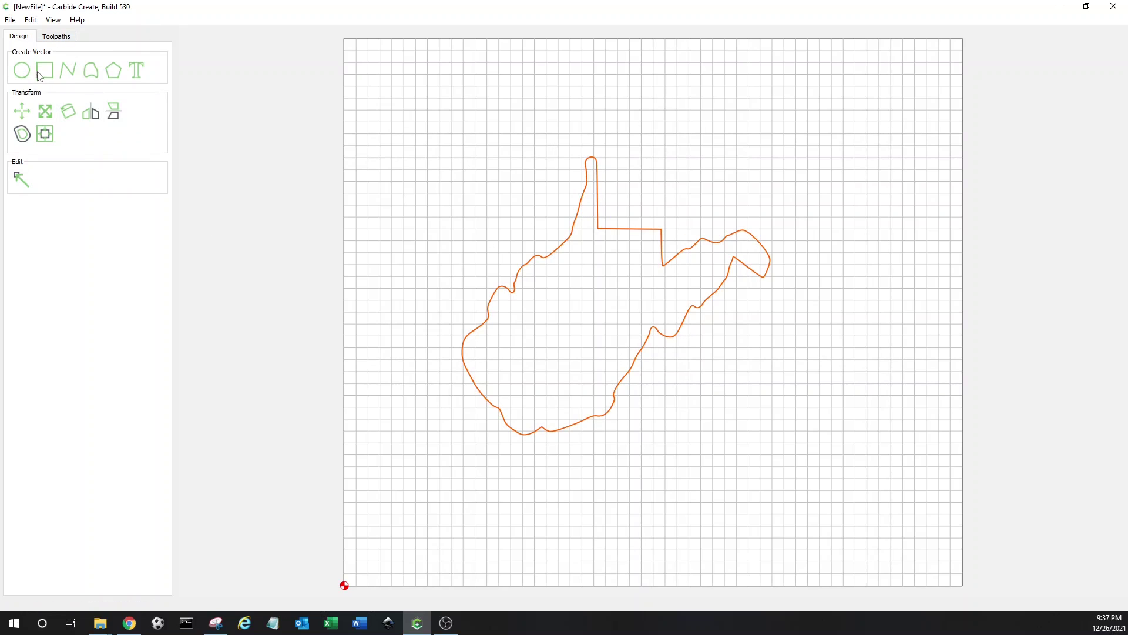
pyautogui.click(45, 111)
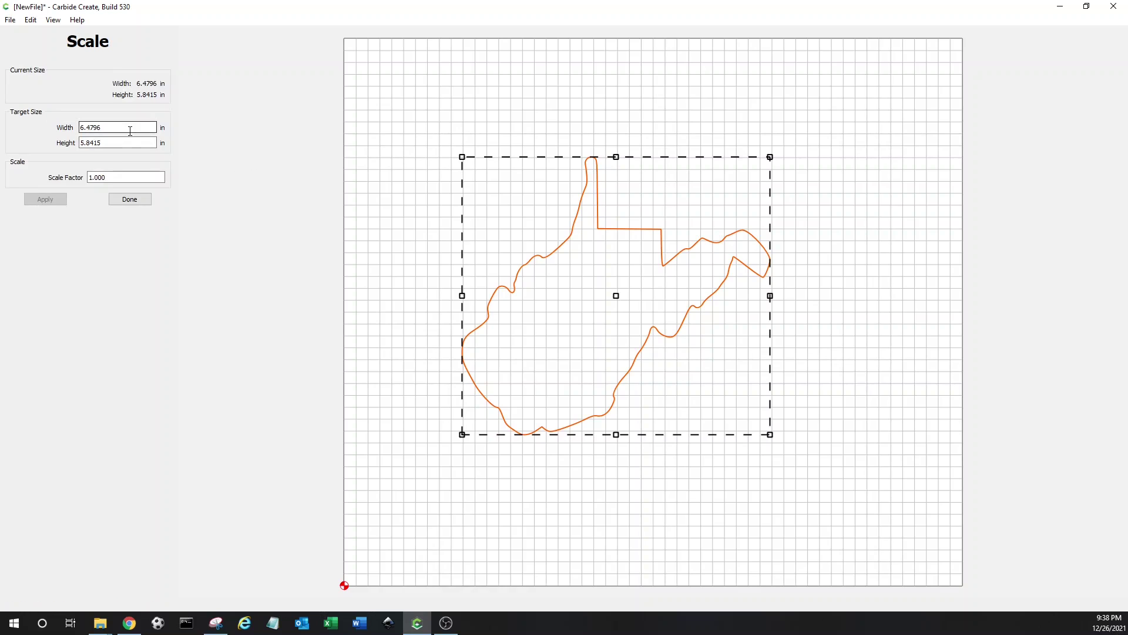
pyautogui.click(130, 200)
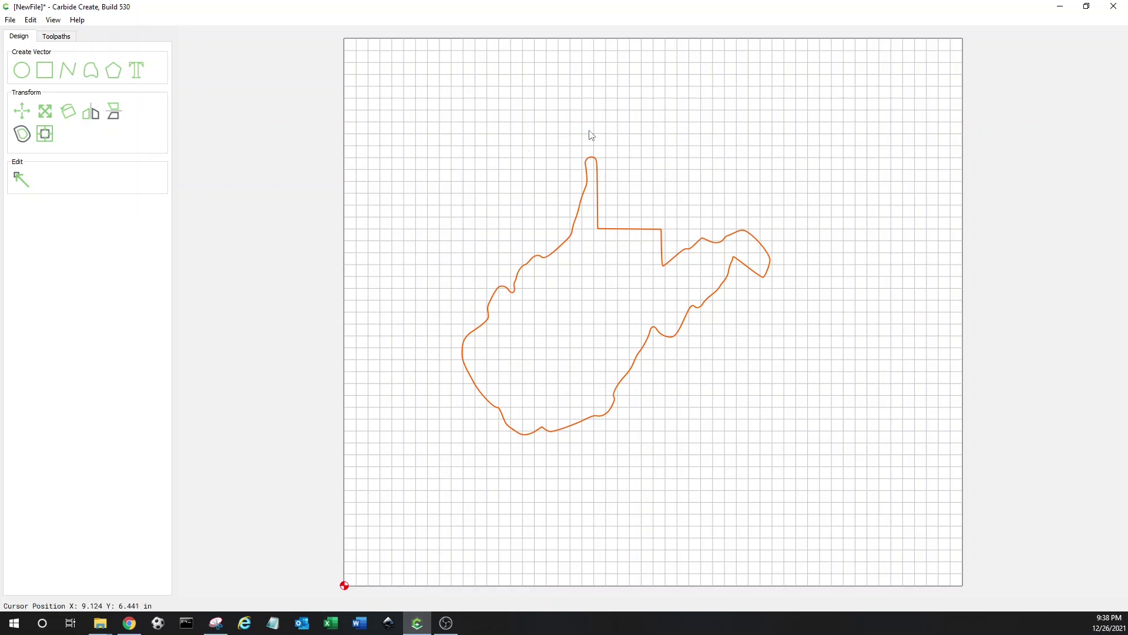
# Start a contour toolpath on the outline using the Carbide 3D-Shapeoko-Hardwood #251 End Mill (1/4"), with a max depth of 0.6460 in at the stock bottom
pyautogui.click(56, 37)
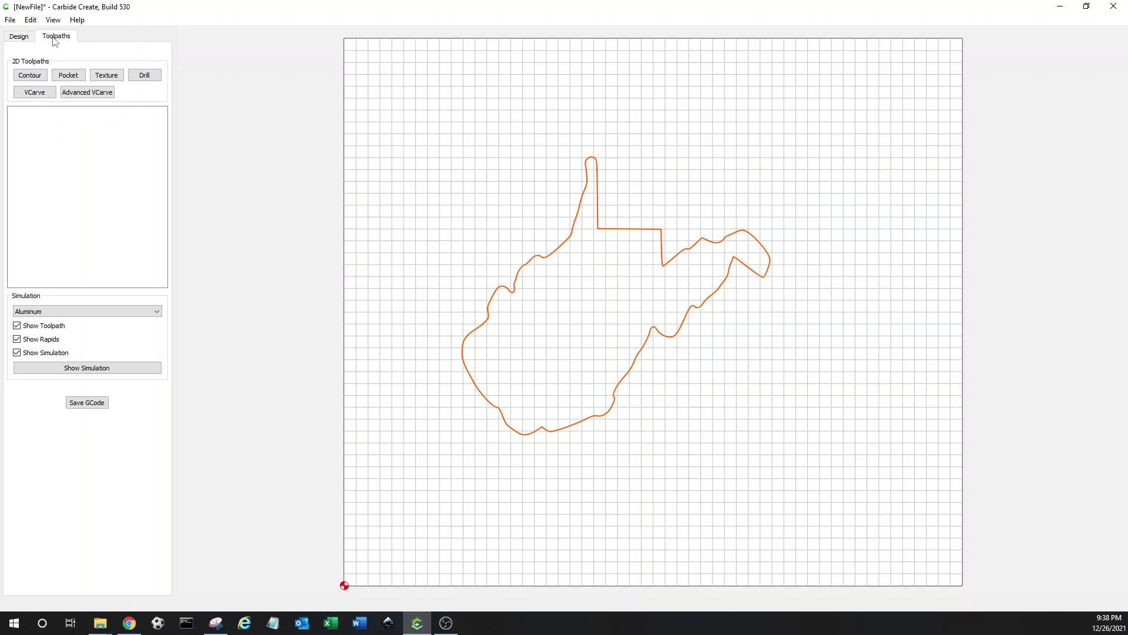
pyautogui.click(31, 76)
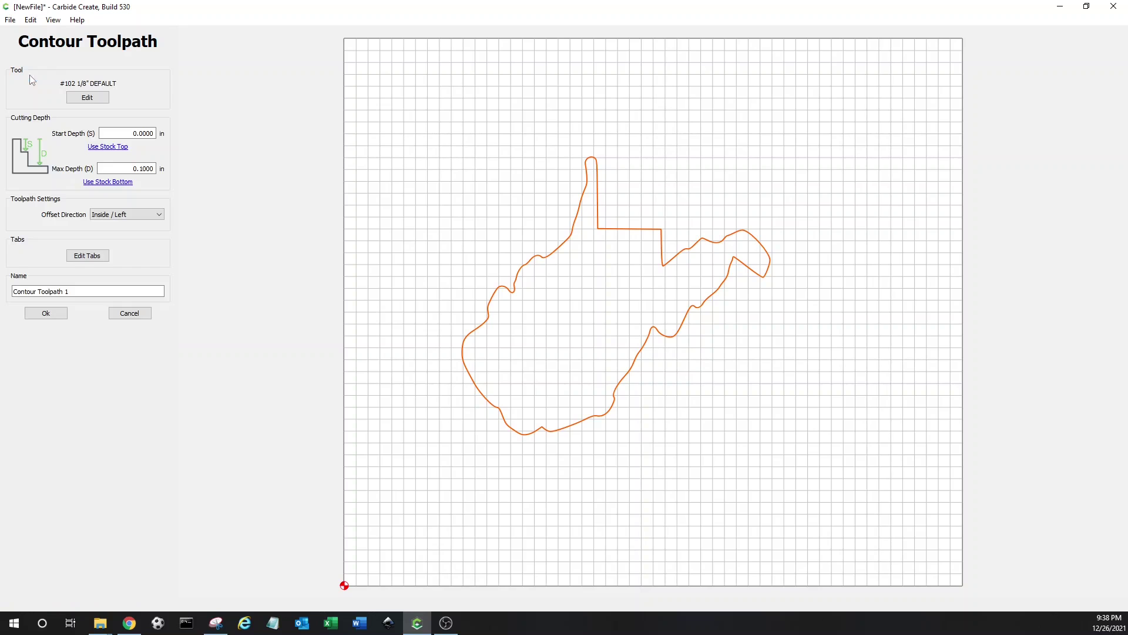
pyautogui.click(85, 100)
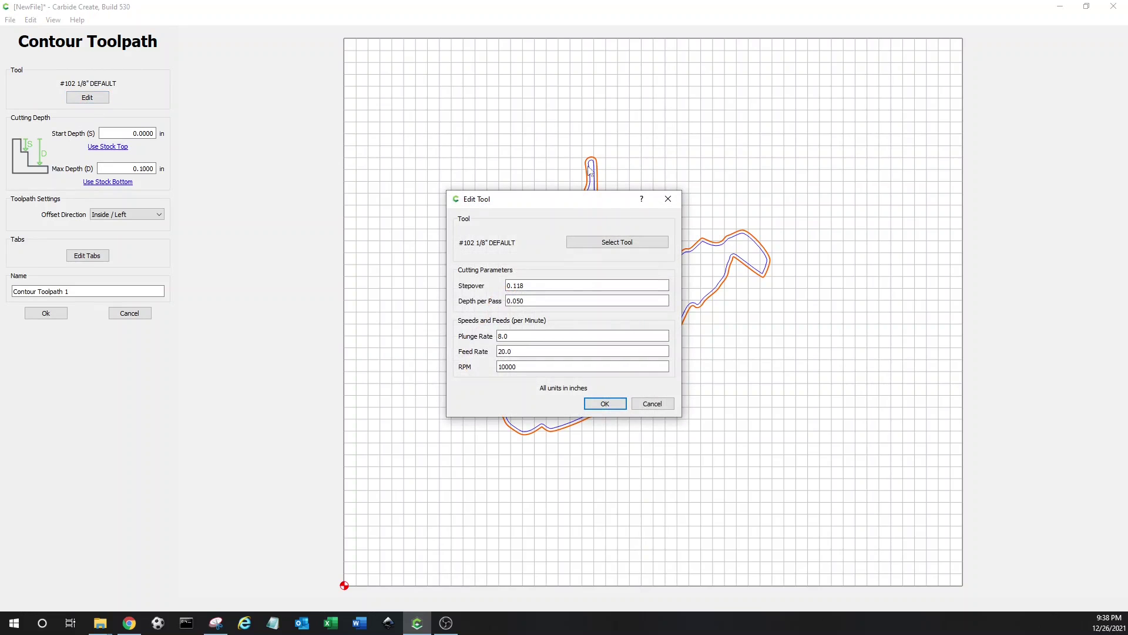
pyautogui.click(617, 243)
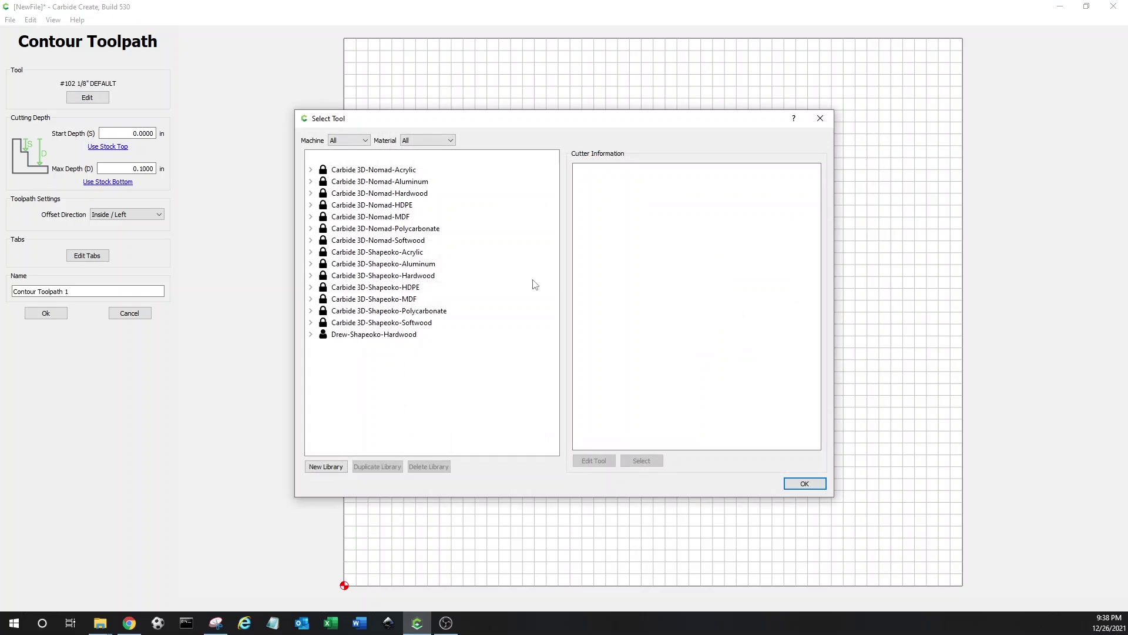
pyautogui.doubleClick(430, 276)
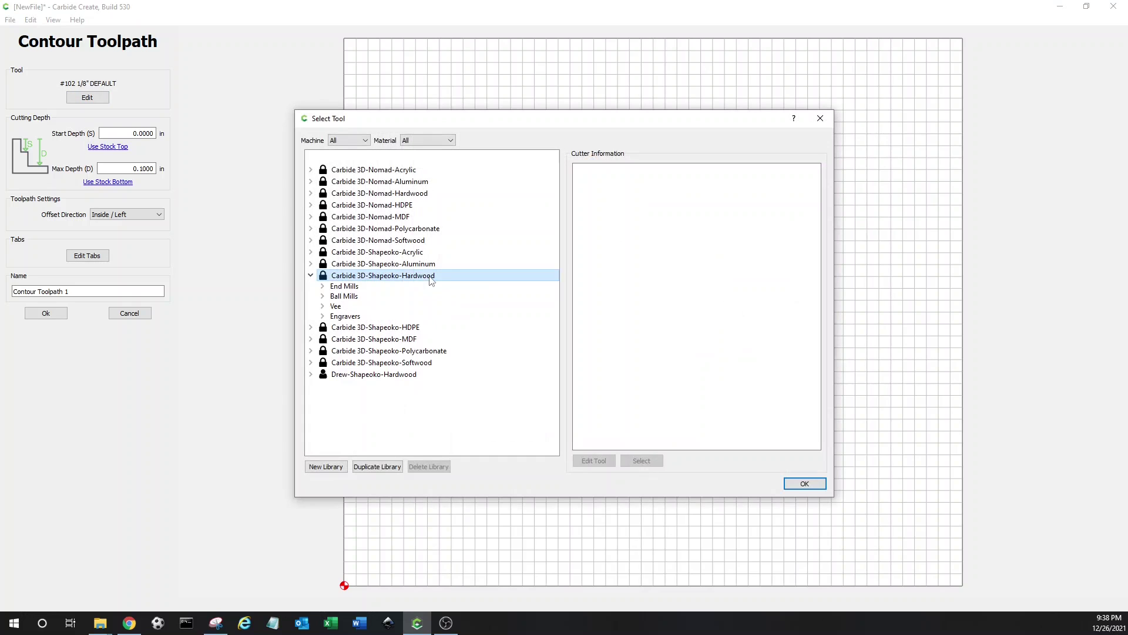
pyautogui.doubleClick(409, 287)
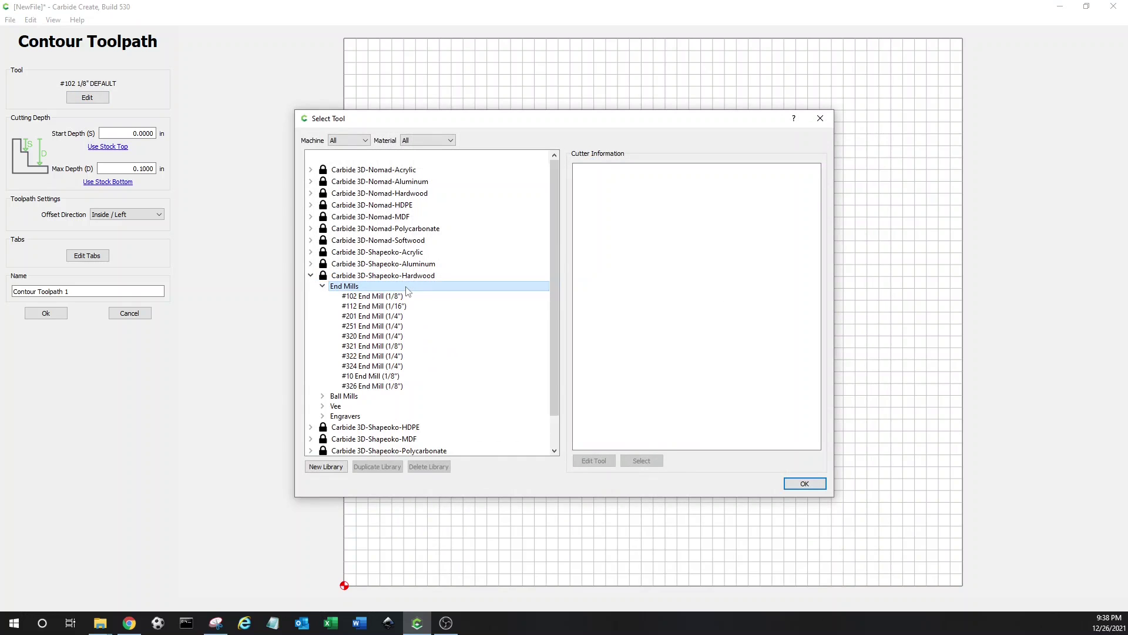
pyautogui.doubleClick(400, 325)
pyautogui.click(605, 404)
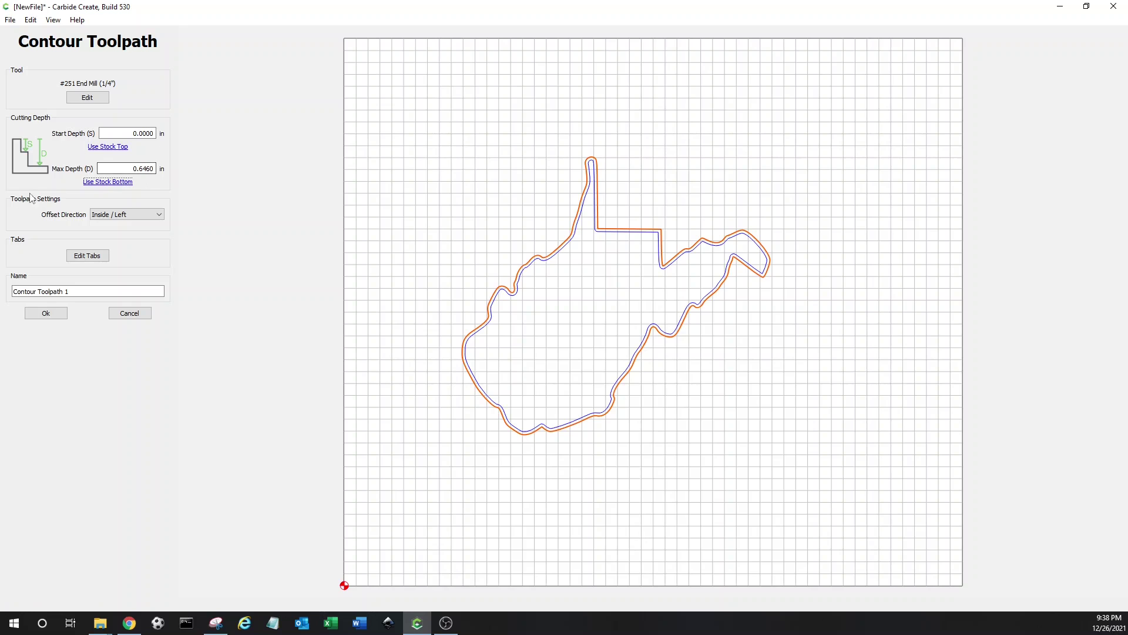
# Try the No Offset and Inside / Left offset directions on the contour toolpath
pyautogui.click(147, 220)
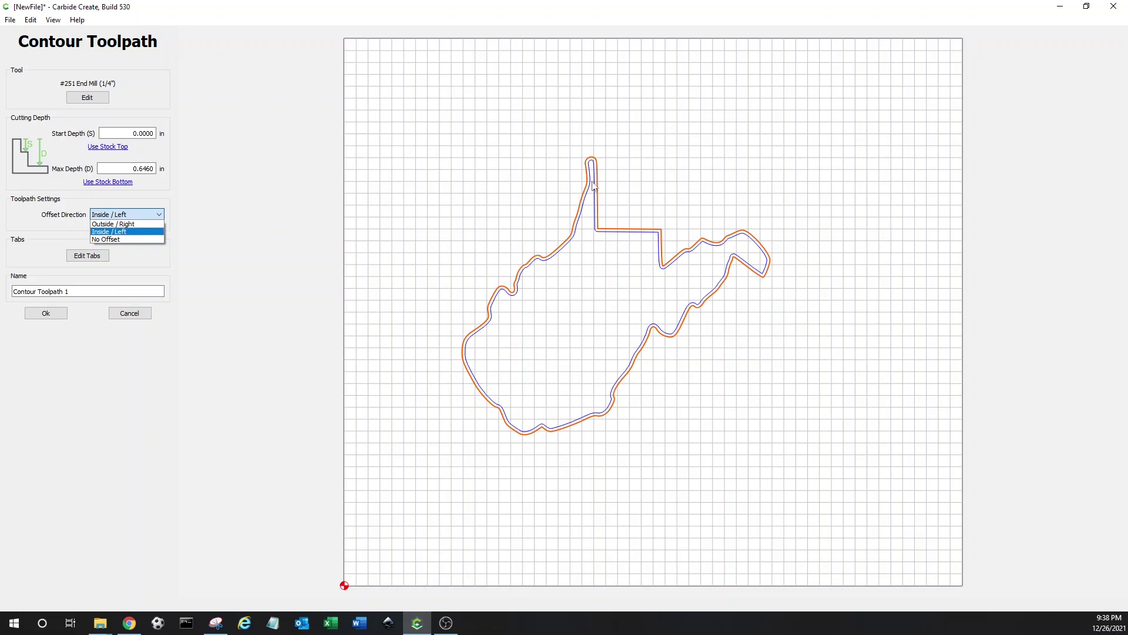
pyautogui.click(131, 239)
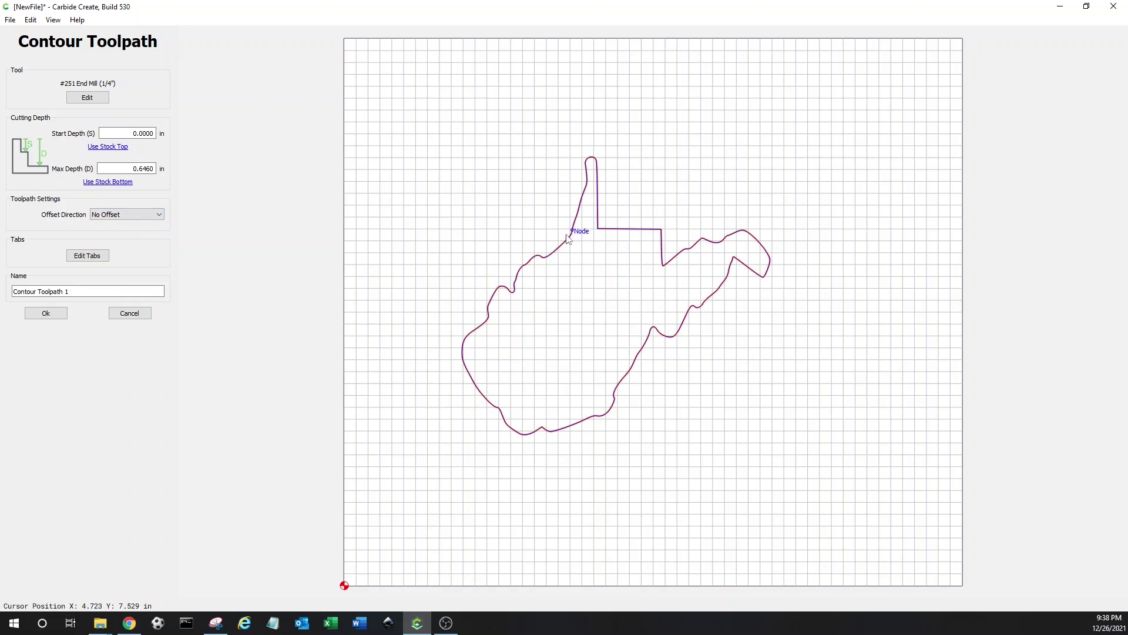
pyautogui.click(156, 215)
pyautogui.click(132, 224)
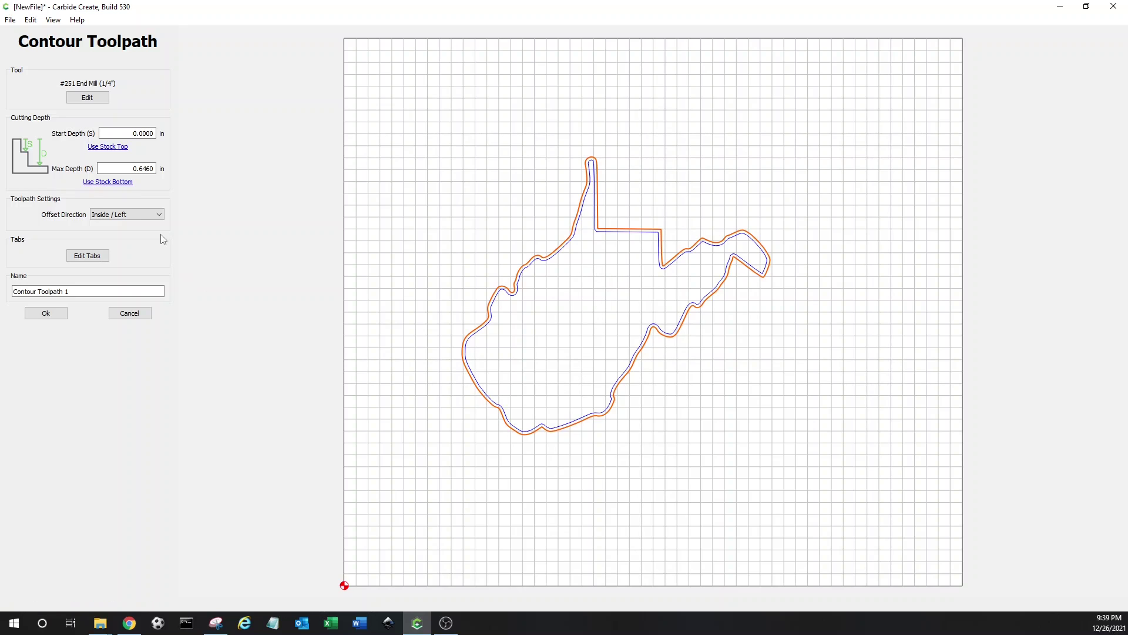
# Set the contour's offset direction to Outside / Right and create the toolpath
pyautogui.click(150, 220)
pyautogui.click(139, 228)
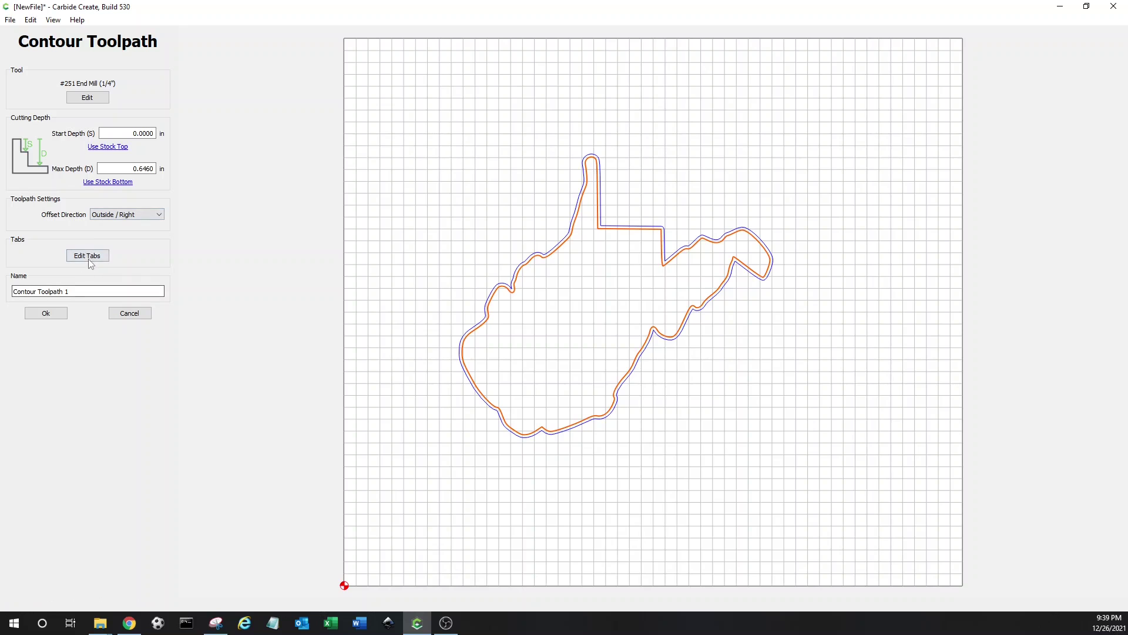
pyautogui.click(46, 313)
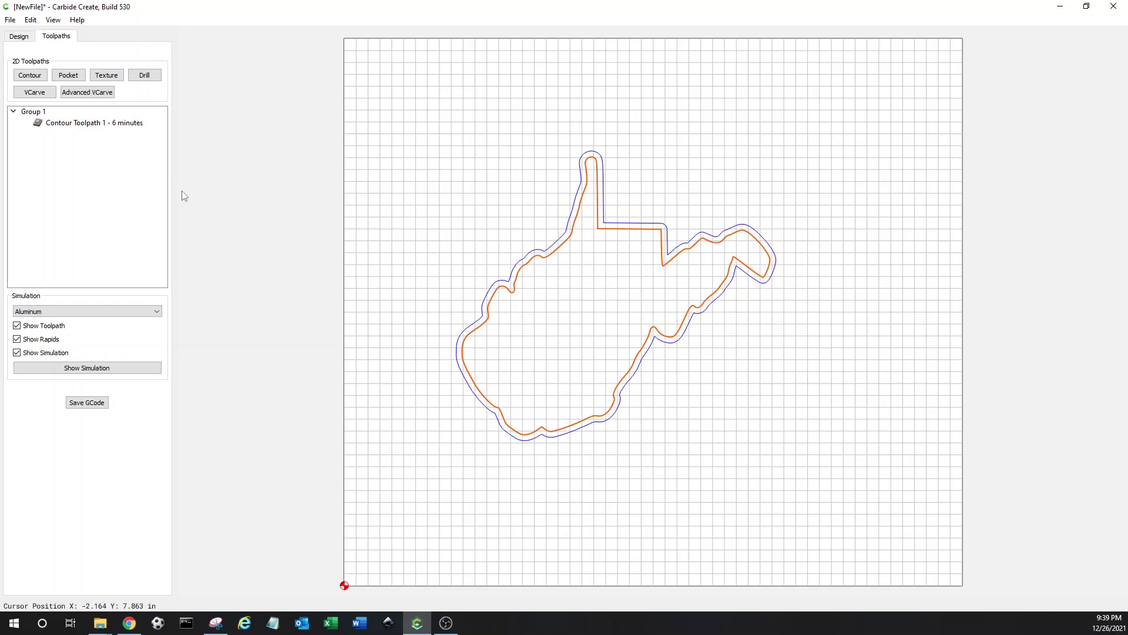
# Reopen Contour Toolpath 1 for editing and place seven holding tabs spaced around the state outline
pyautogui.doubleClick(82, 124)
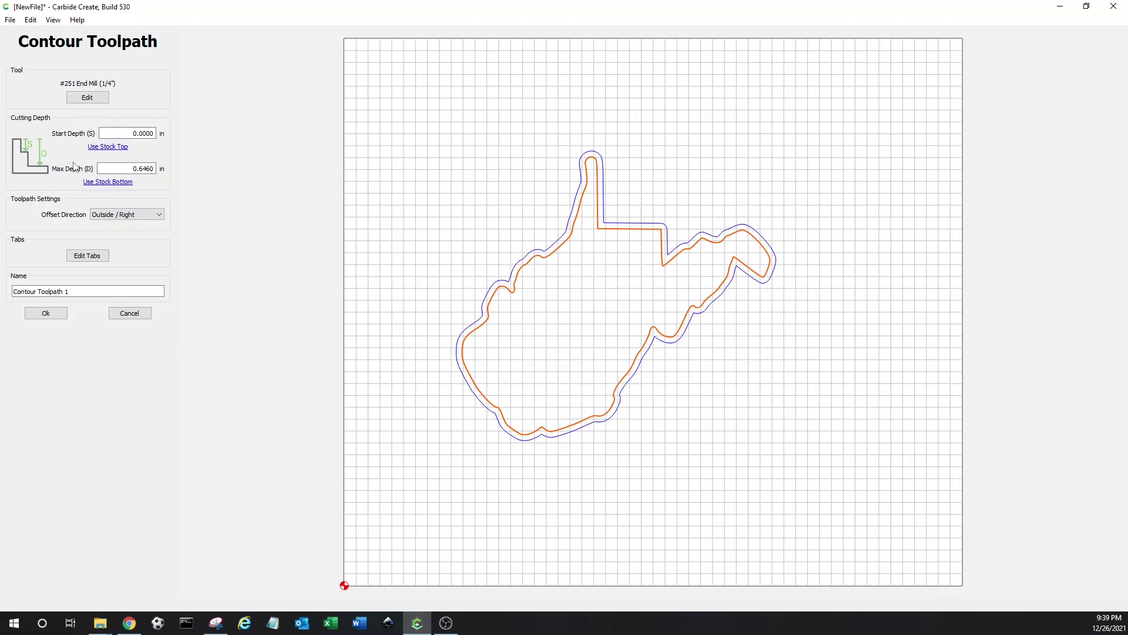
pyautogui.click(86, 255)
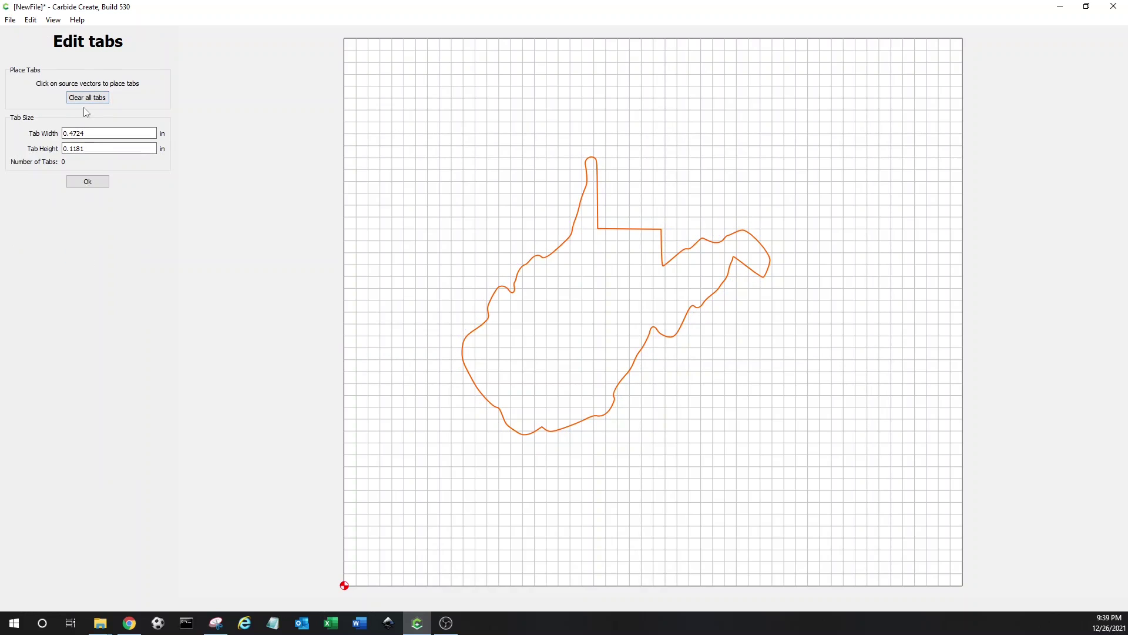
pyautogui.click(634, 229)
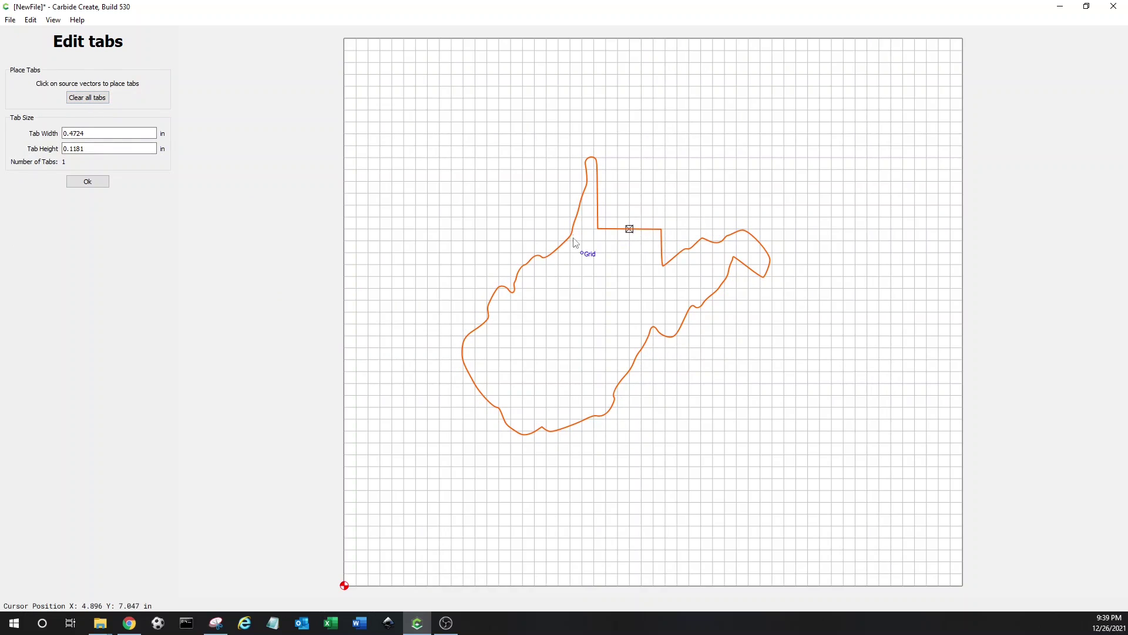
pyautogui.click(600, 185)
pyautogui.click(557, 253)
pyautogui.click(476, 385)
pyautogui.click(627, 372)
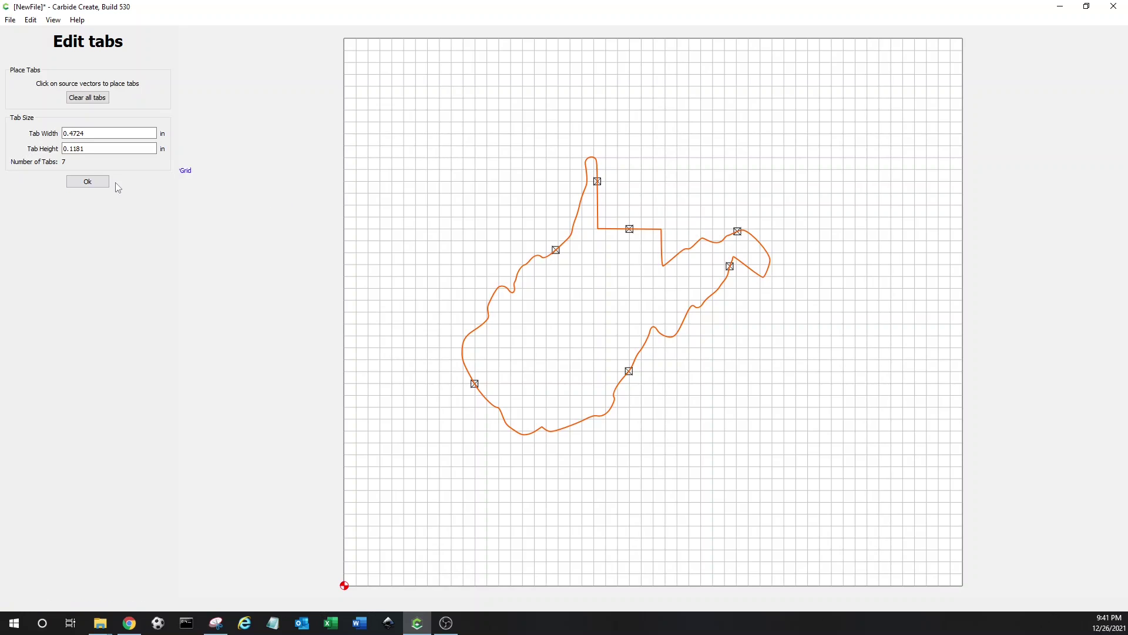
pyautogui.click(87, 181)
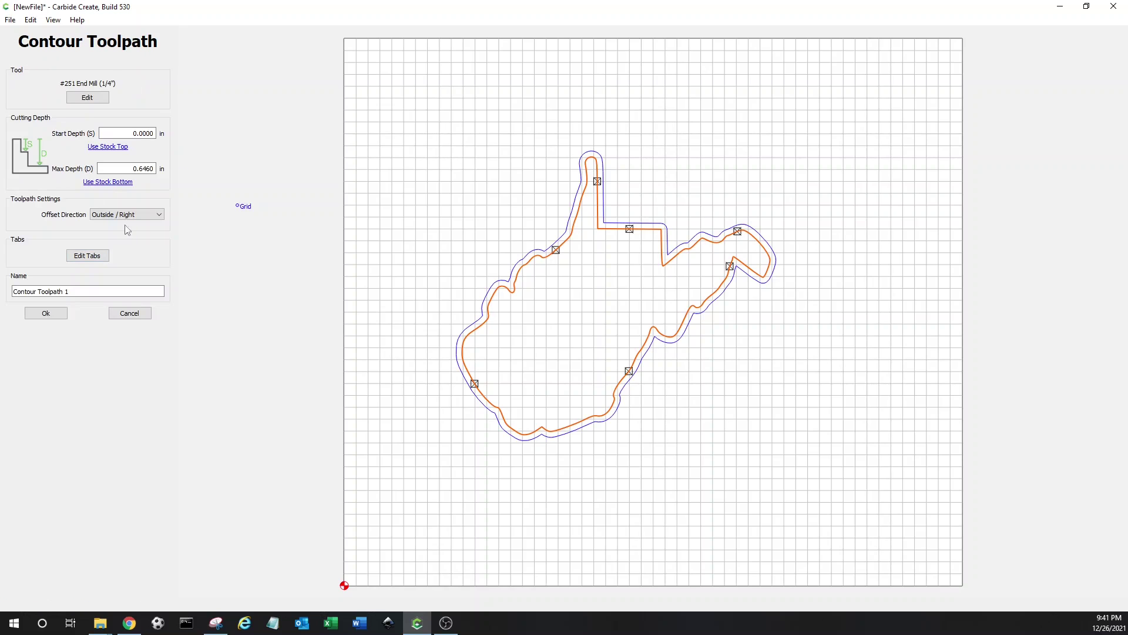
# Apply the tab changes to the contour toolpath and show its cutting simulation with the toolpath and rapids hidden
pyautogui.click(51, 319)
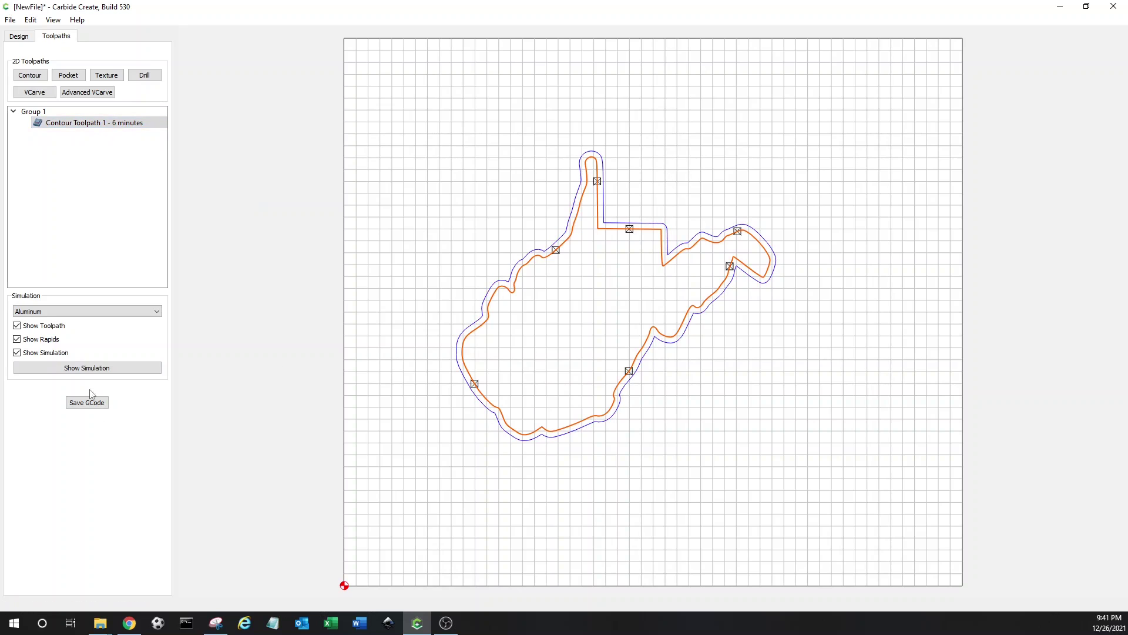
pyautogui.click(102, 369)
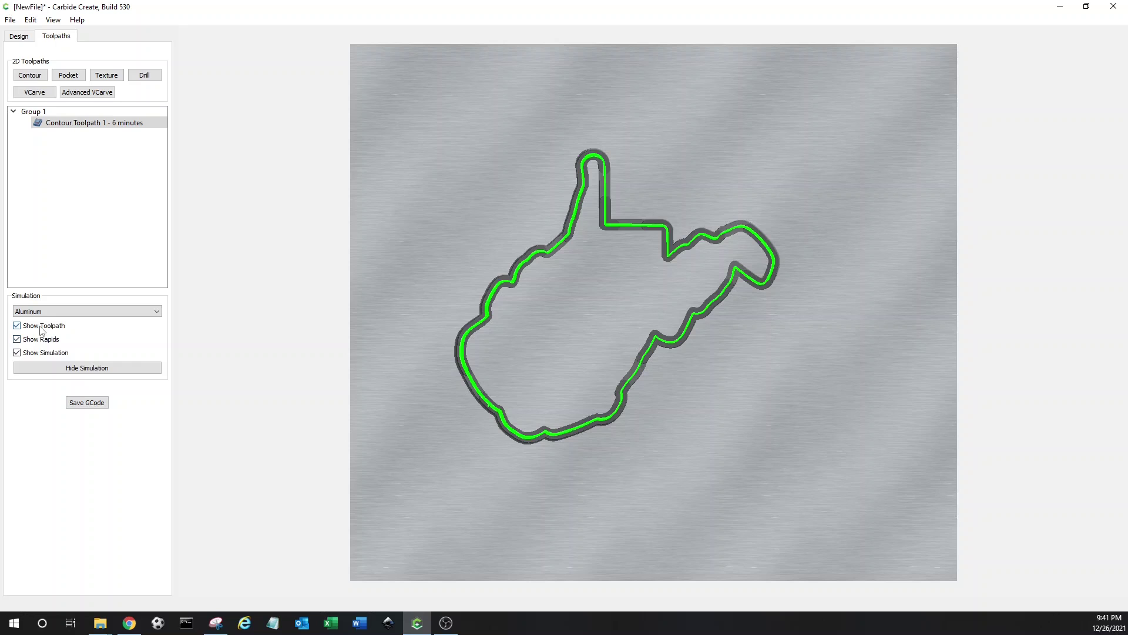
pyautogui.click(41, 328)
pyautogui.click(38, 341)
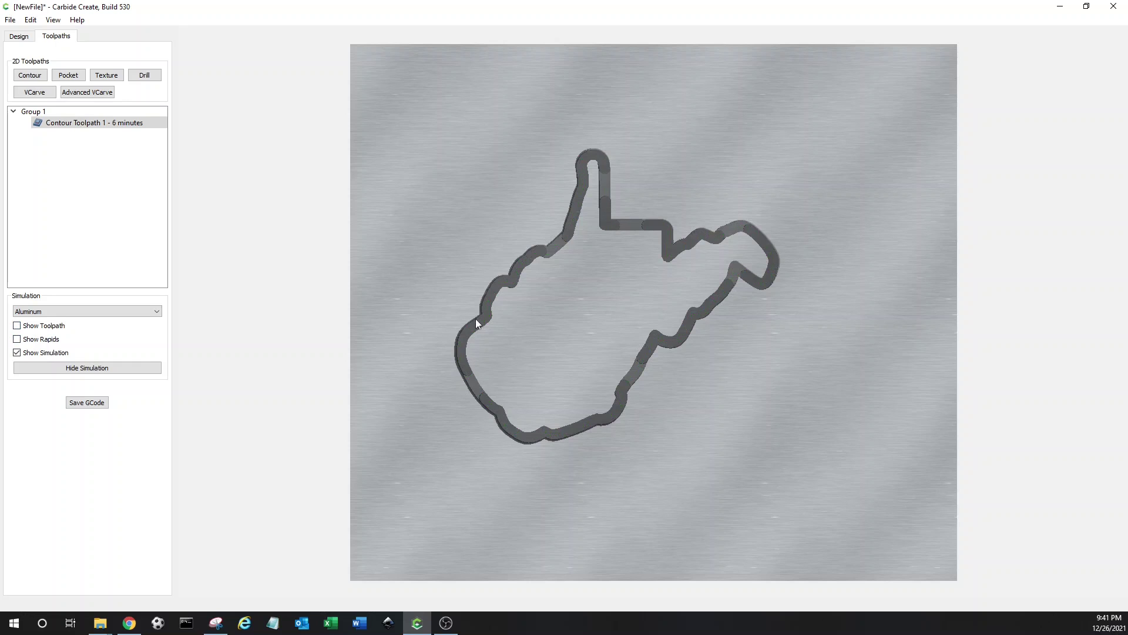
# Examine the simulated contour cut and its holding tabs from several angles
pyautogui.moveTo(662, 315); pyautogui.dragTo(657, 35)
pyautogui.moveTo(654, 466); pyautogui.dragTo(680, 612)
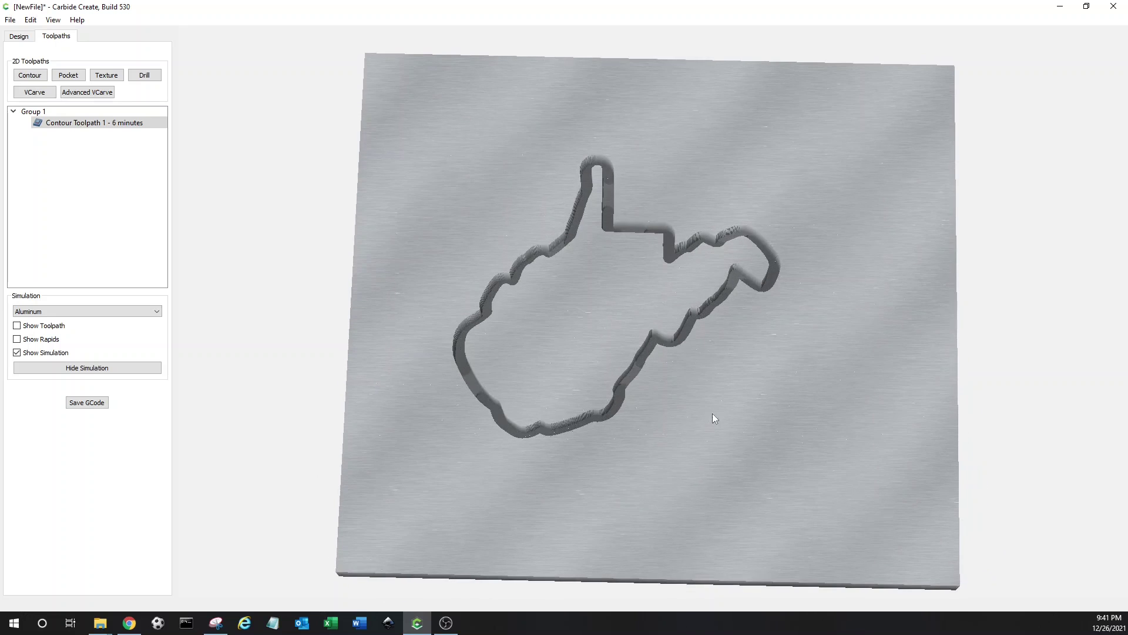
pyautogui.moveTo(716, 418); pyautogui.dragTo(319, 539)
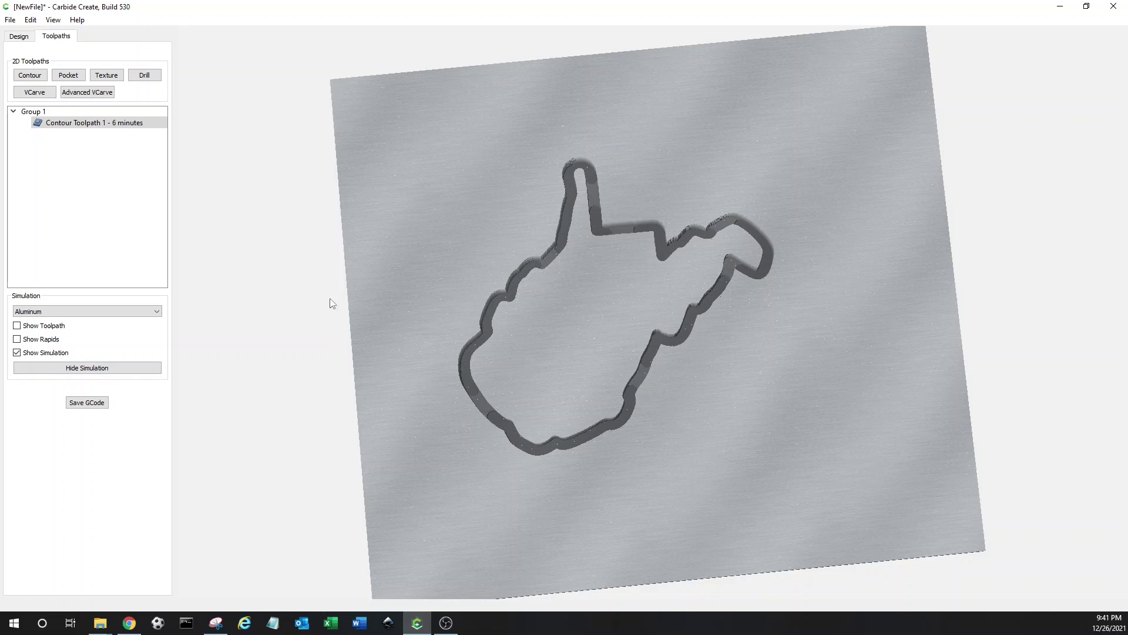
pyautogui.moveTo(588, 376); pyautogui.dragTo(657, 454)
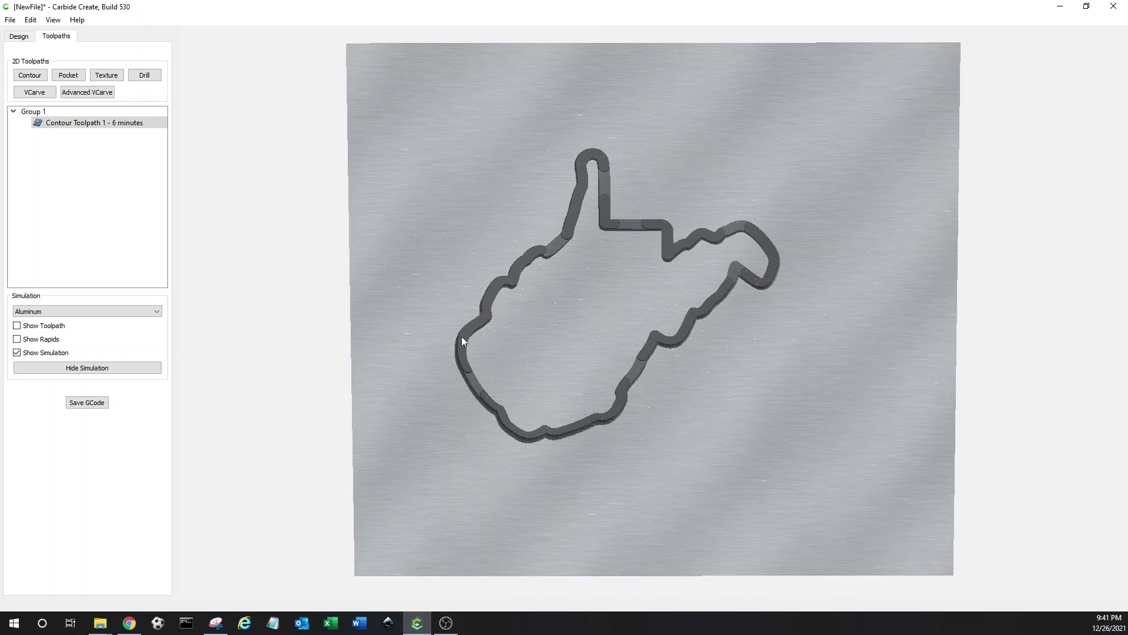